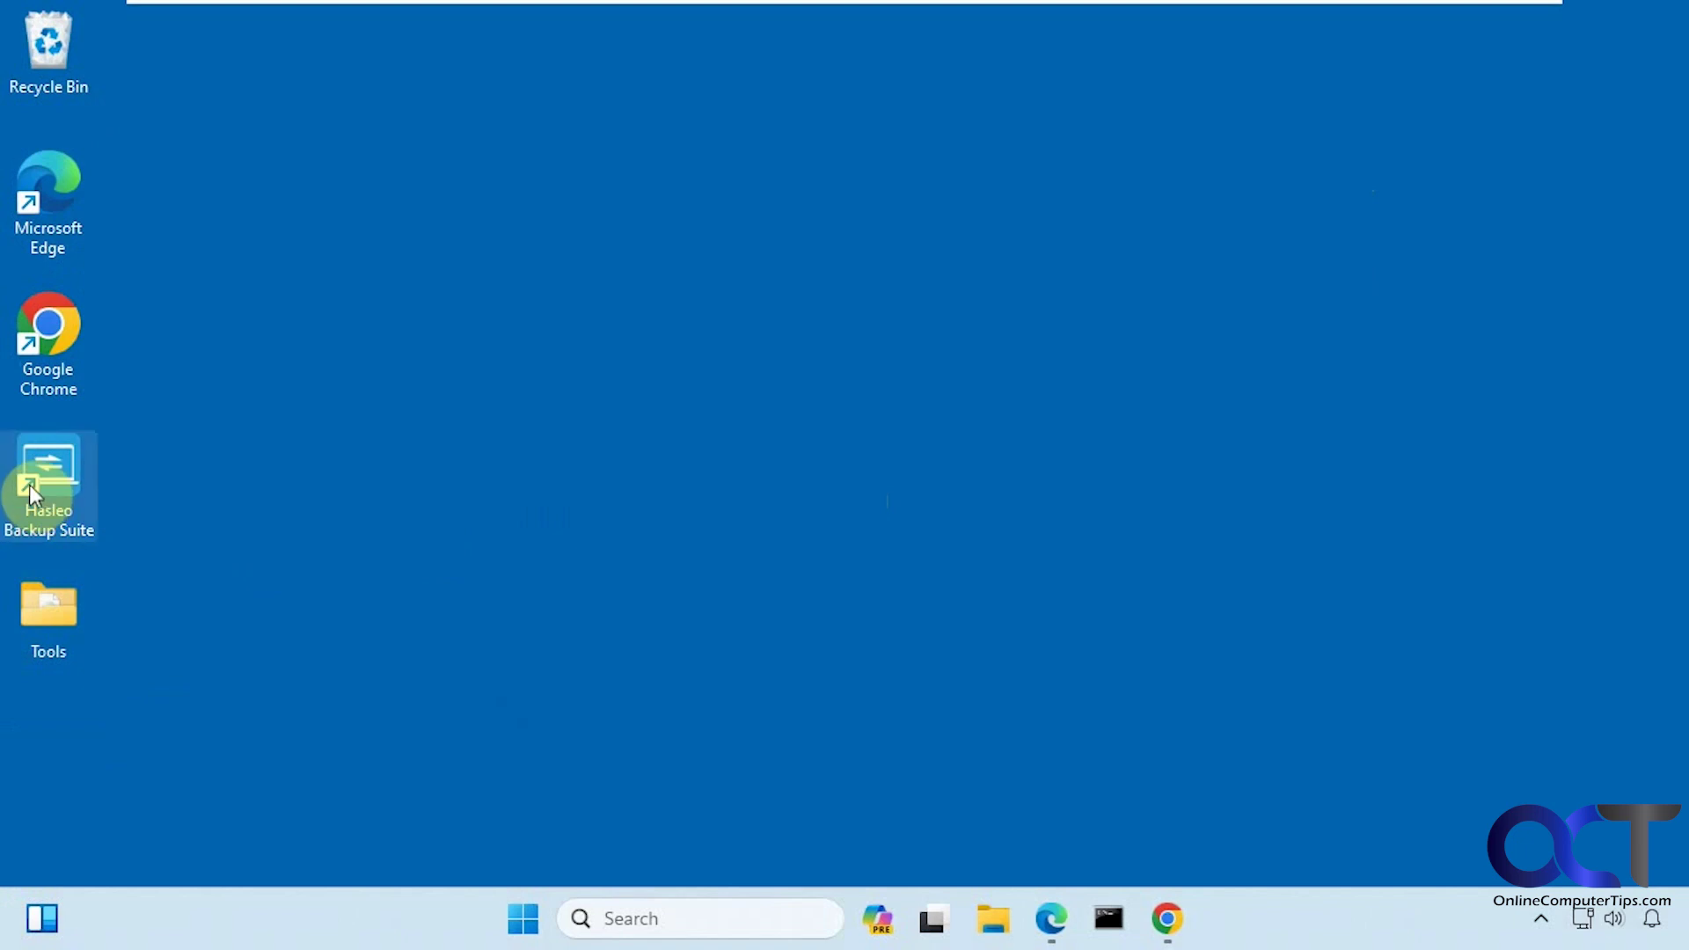
Step: Open Hasleo Backup Suite and look over its backup, restore, clone and tools pages
double_click(39, 473)
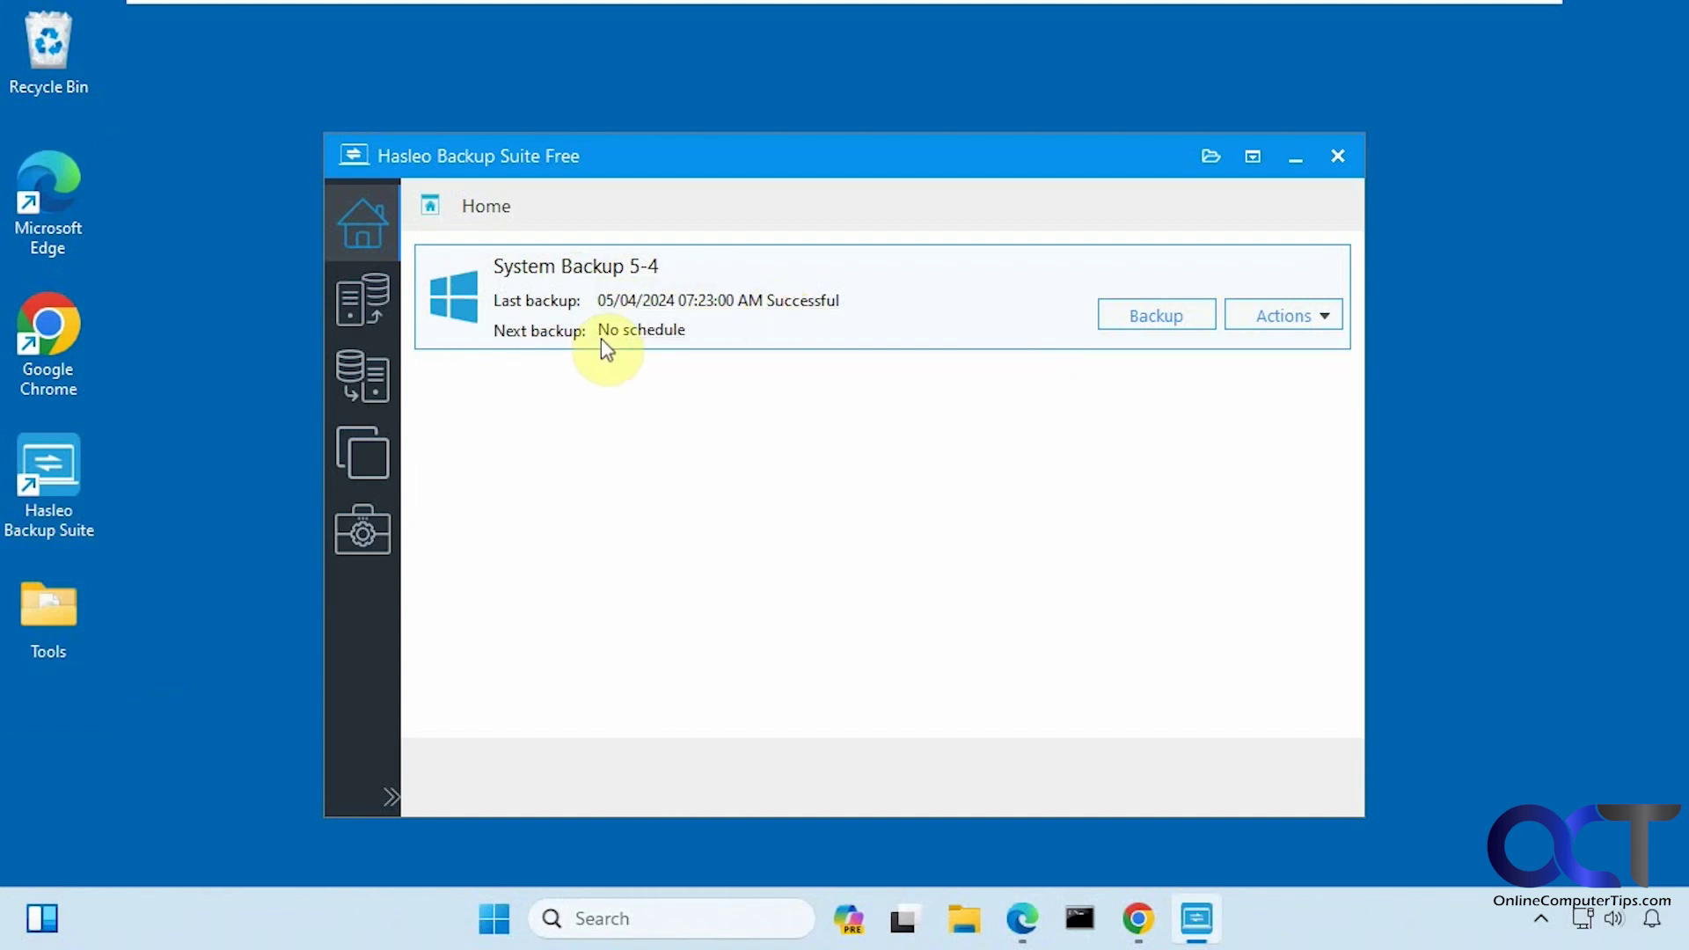
click(355, 304)
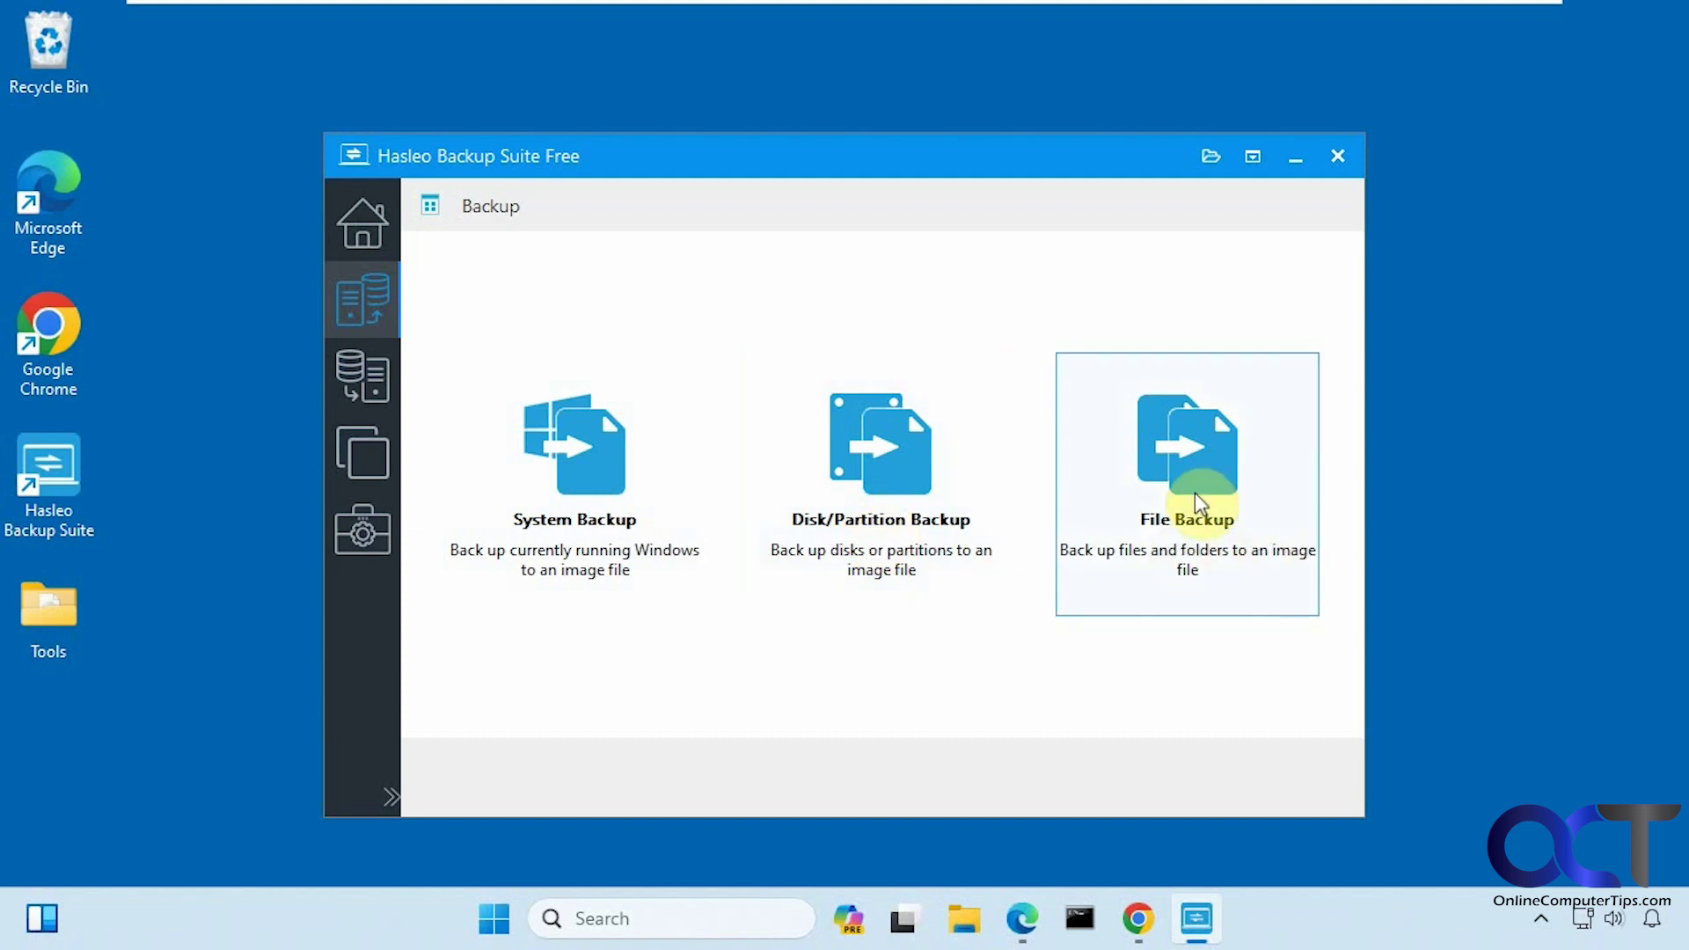
click(370, 380)
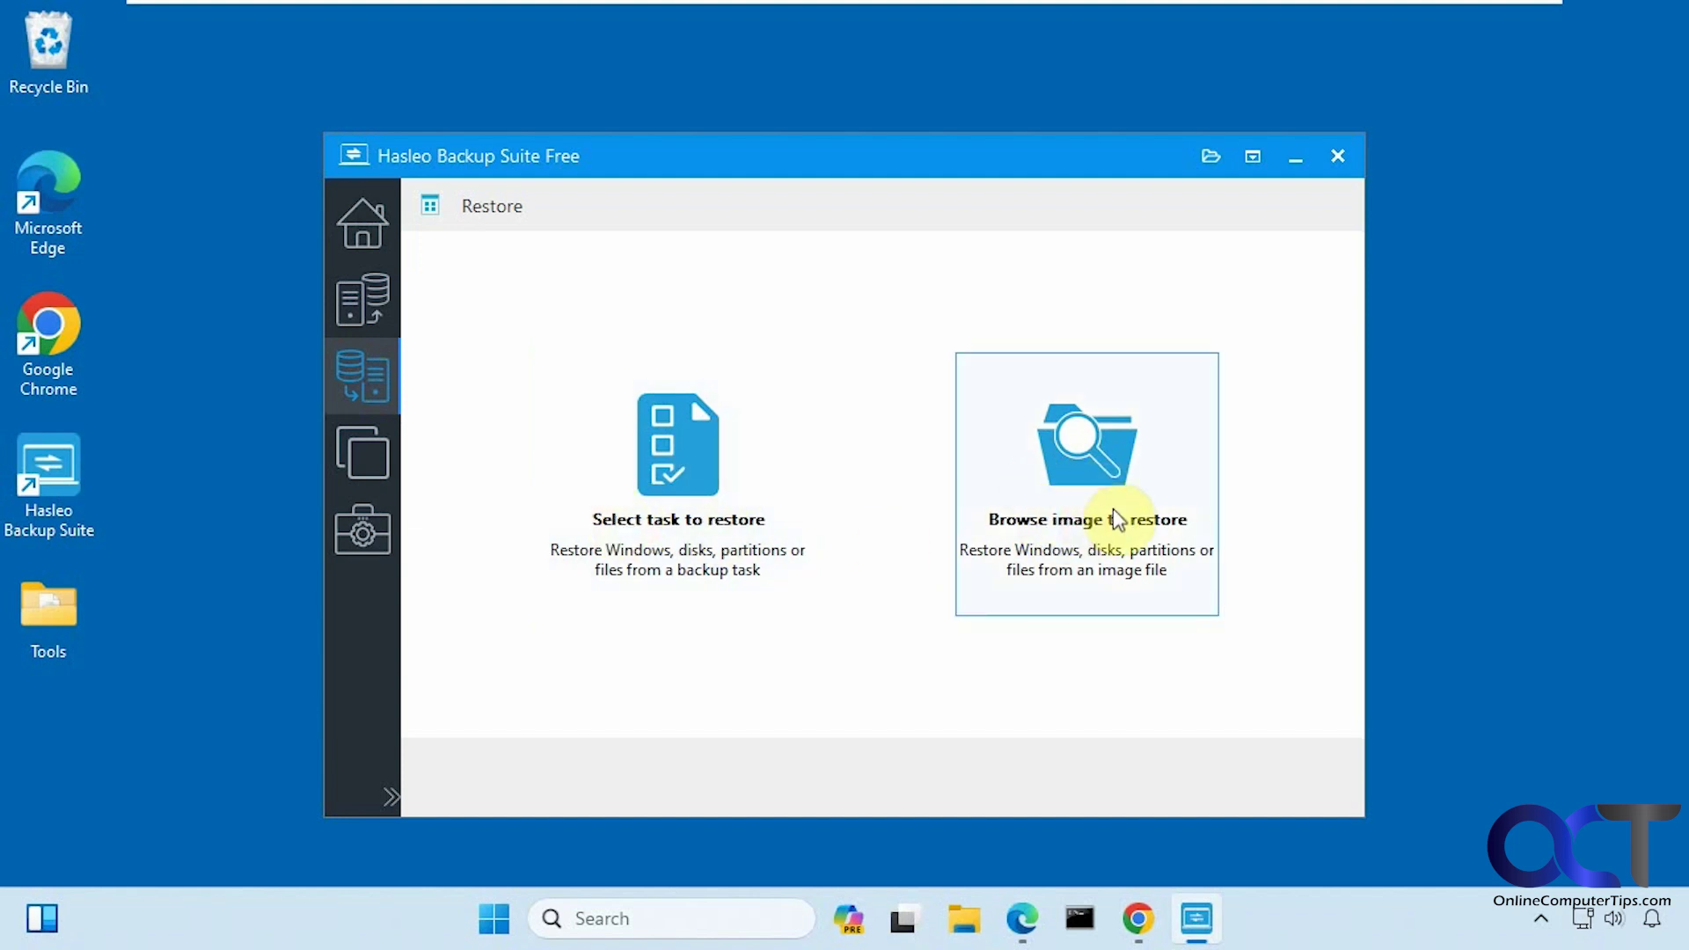
click(383, 459)
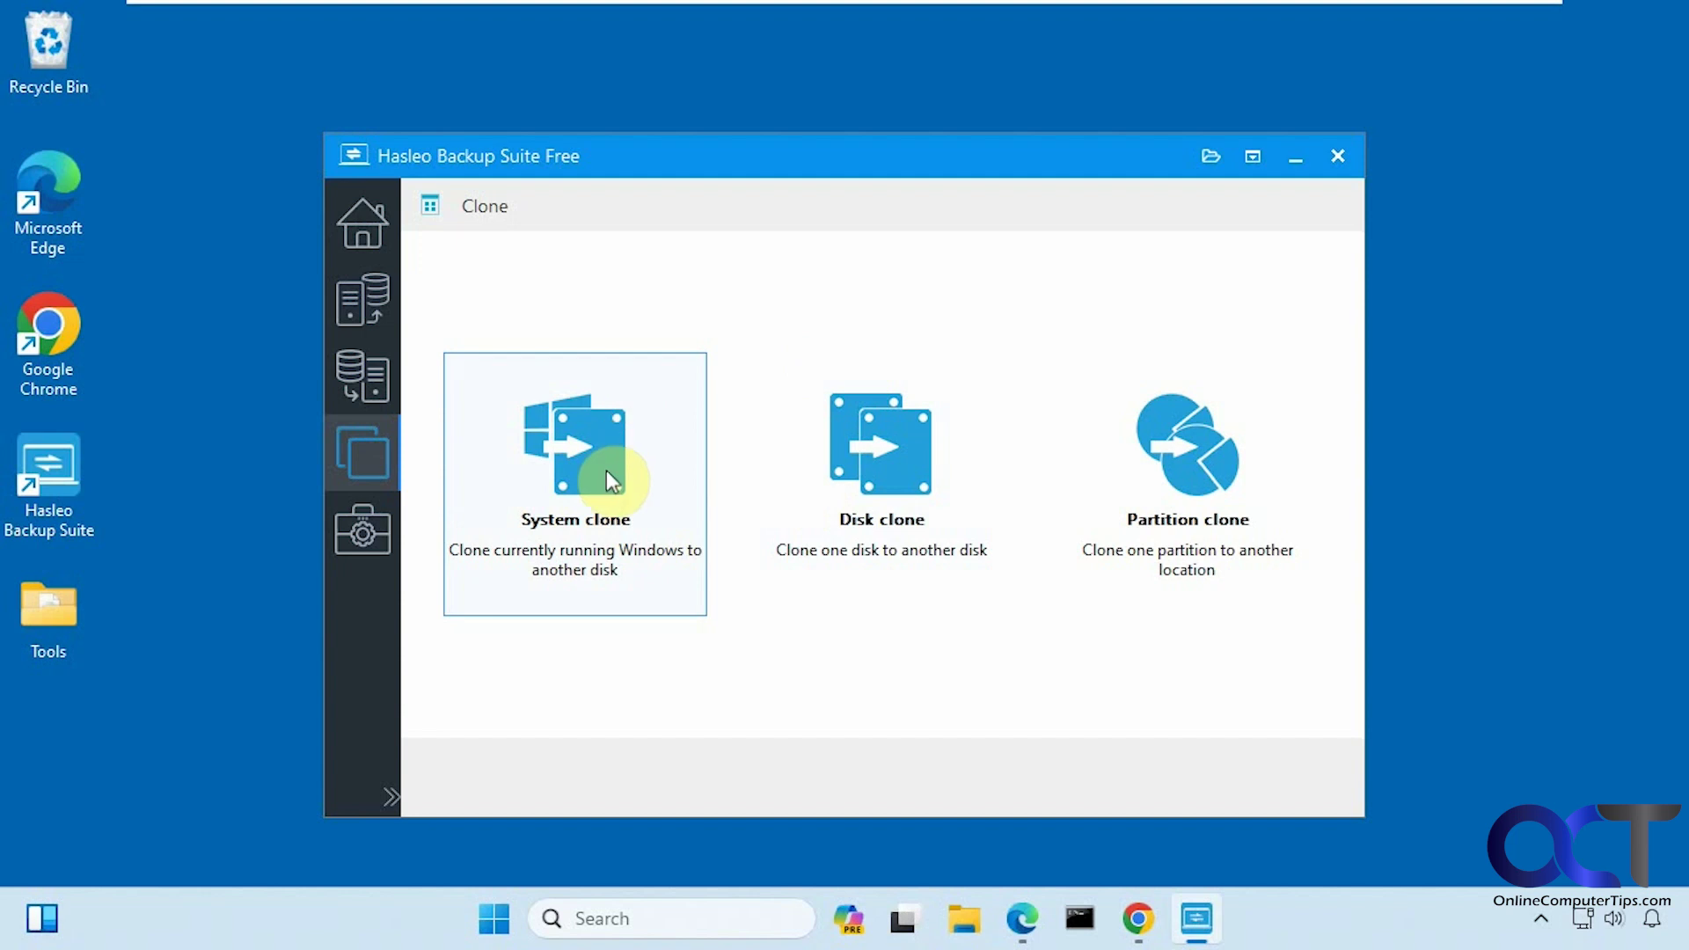
click(350, 521)
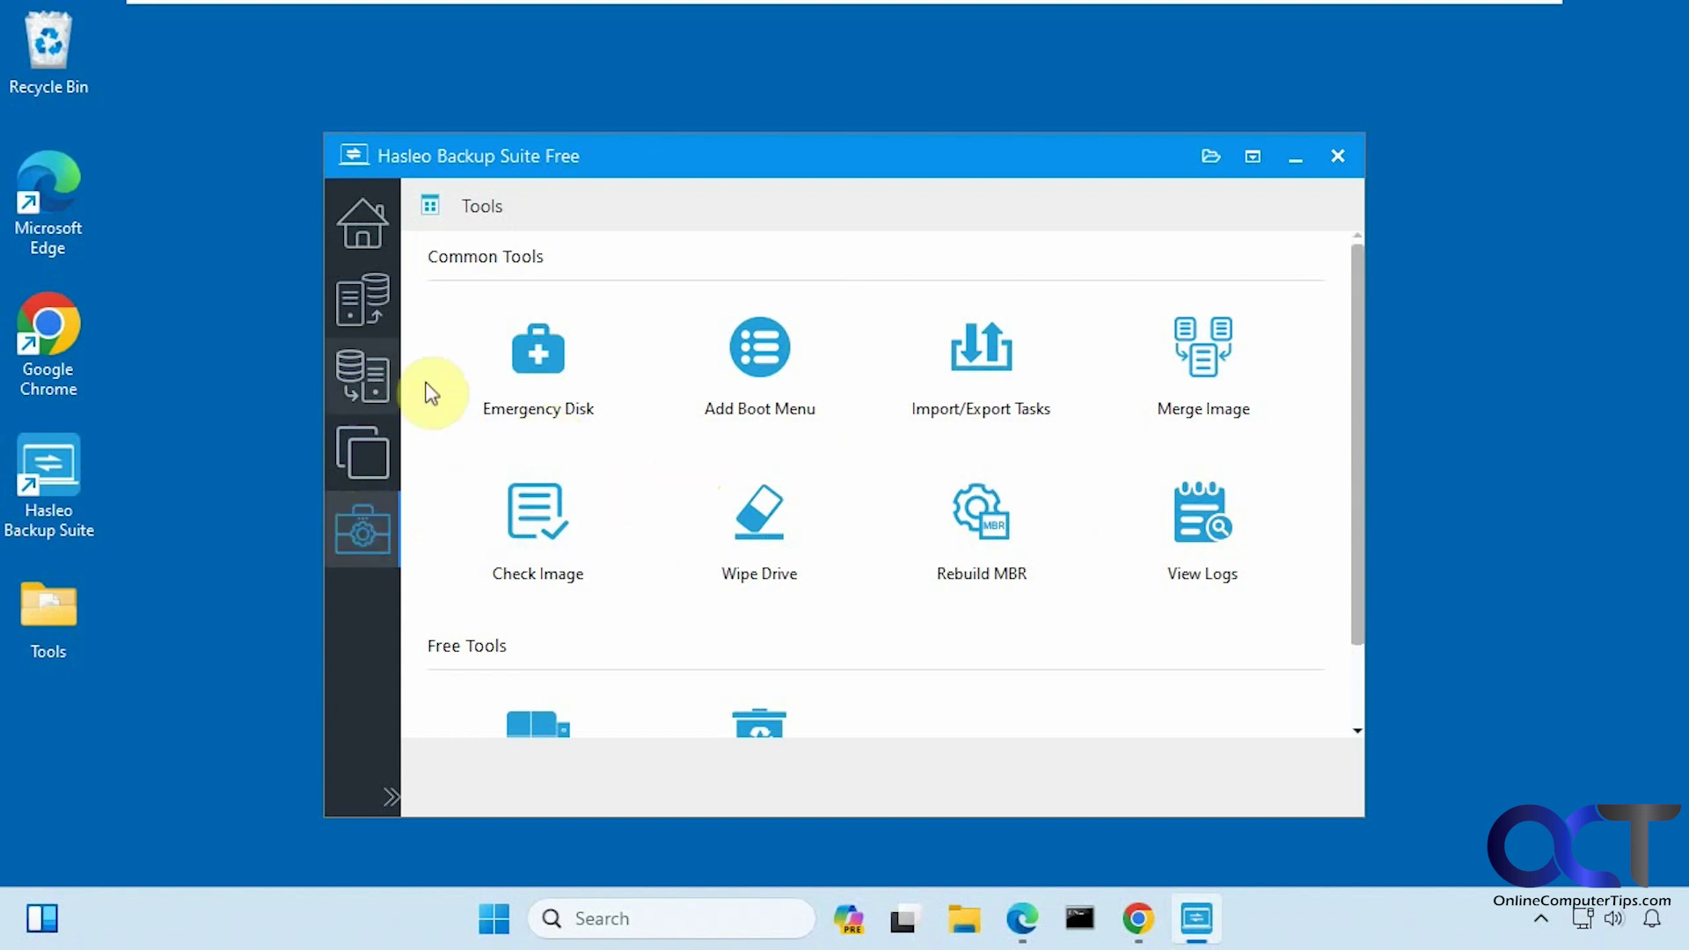
Step: Start setting up a new system backup of the currently running Windows
click(369, 308)
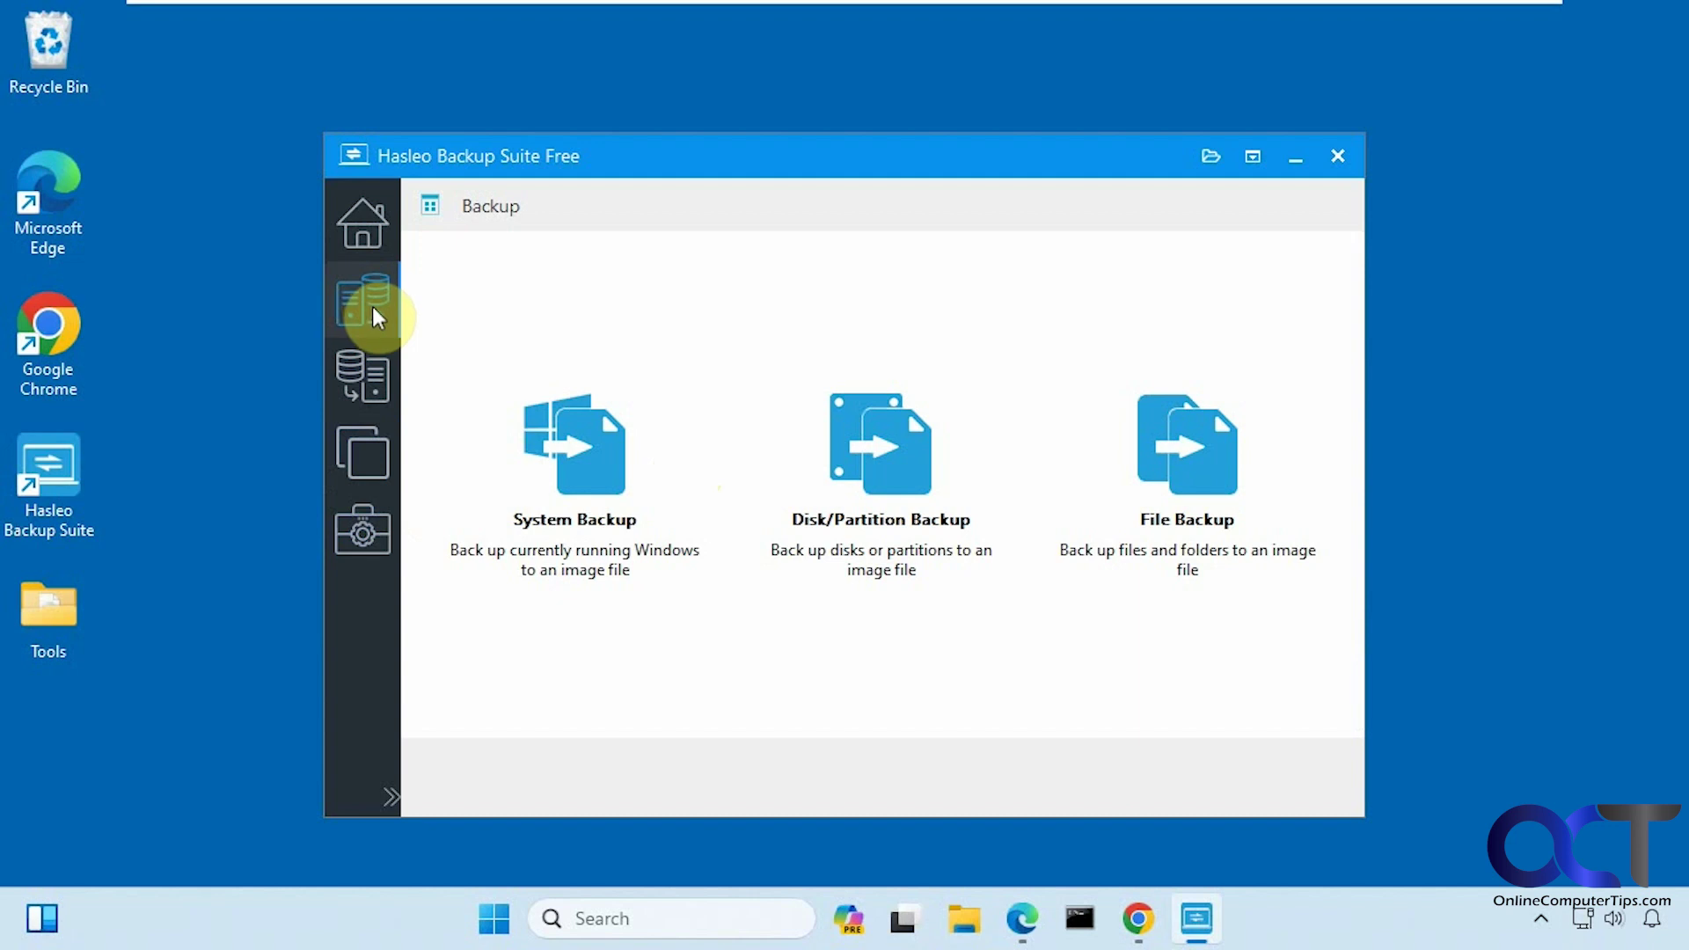
click(589, 475)
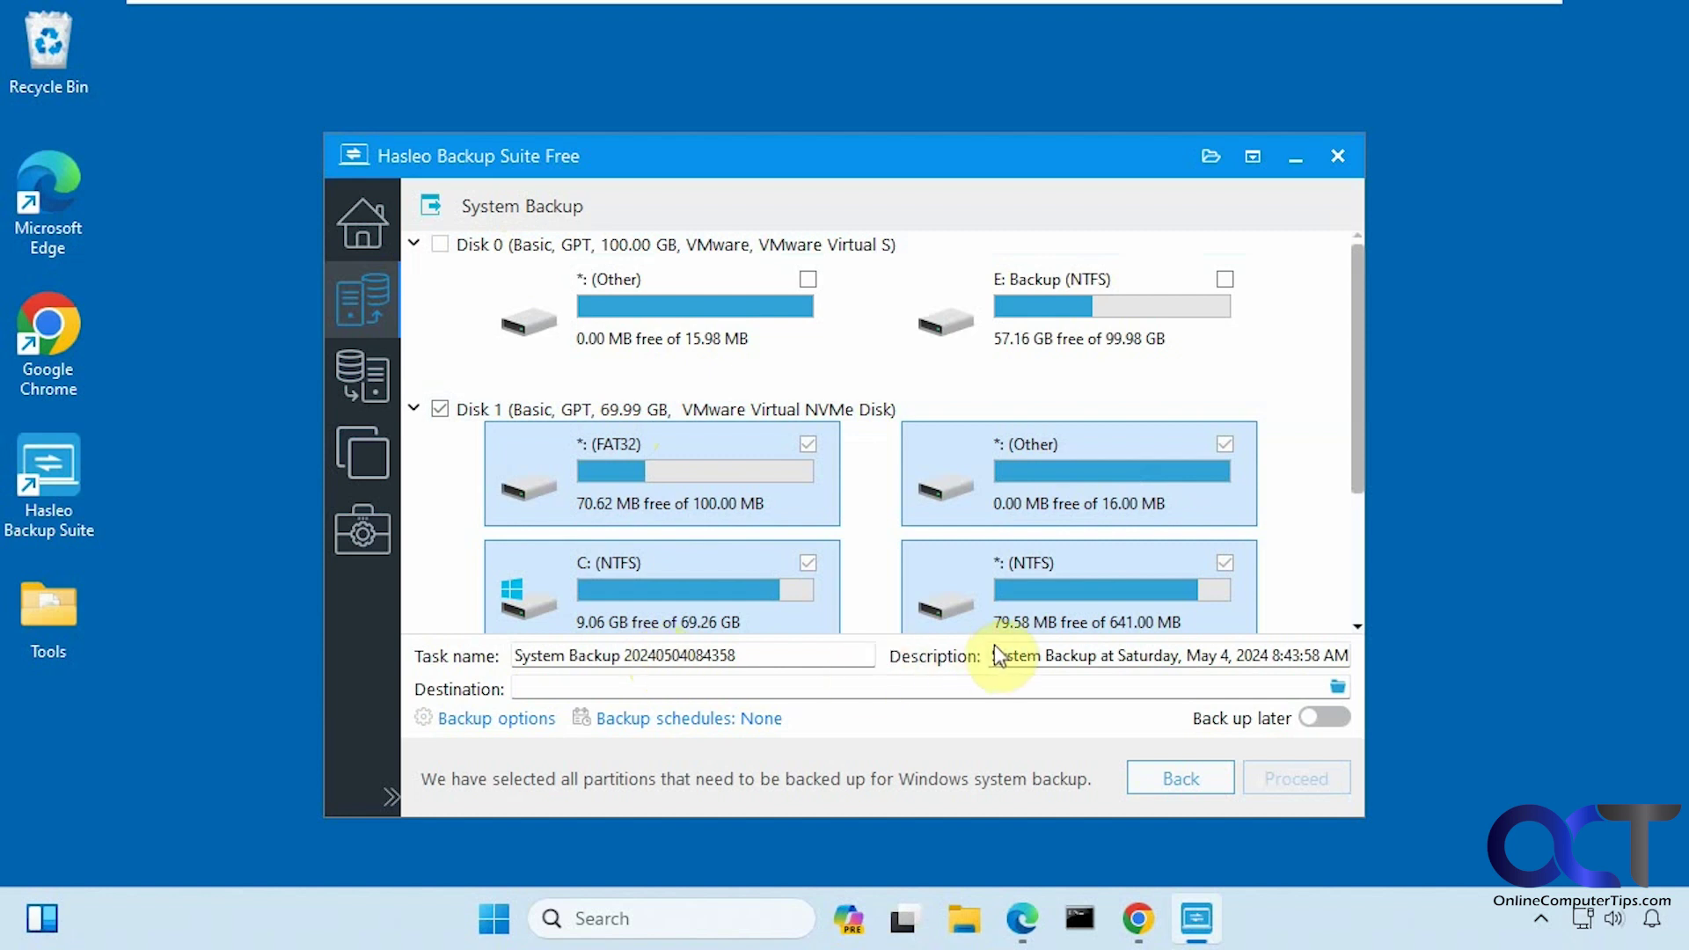
click(1339, 695)
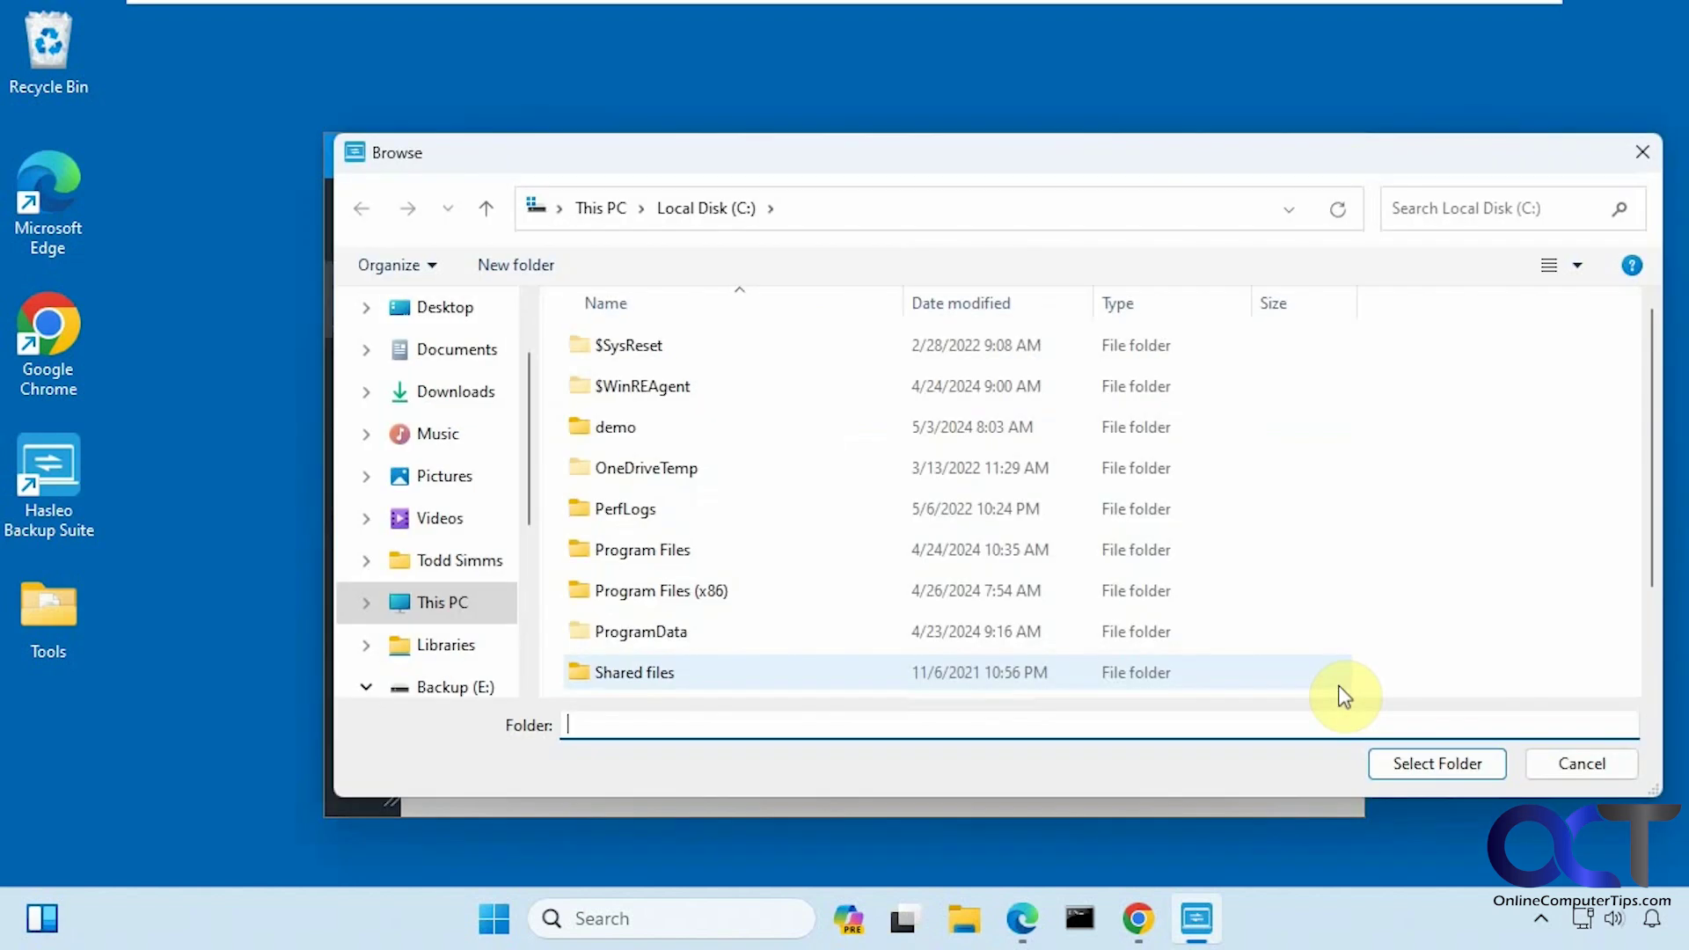
click(459, 598)
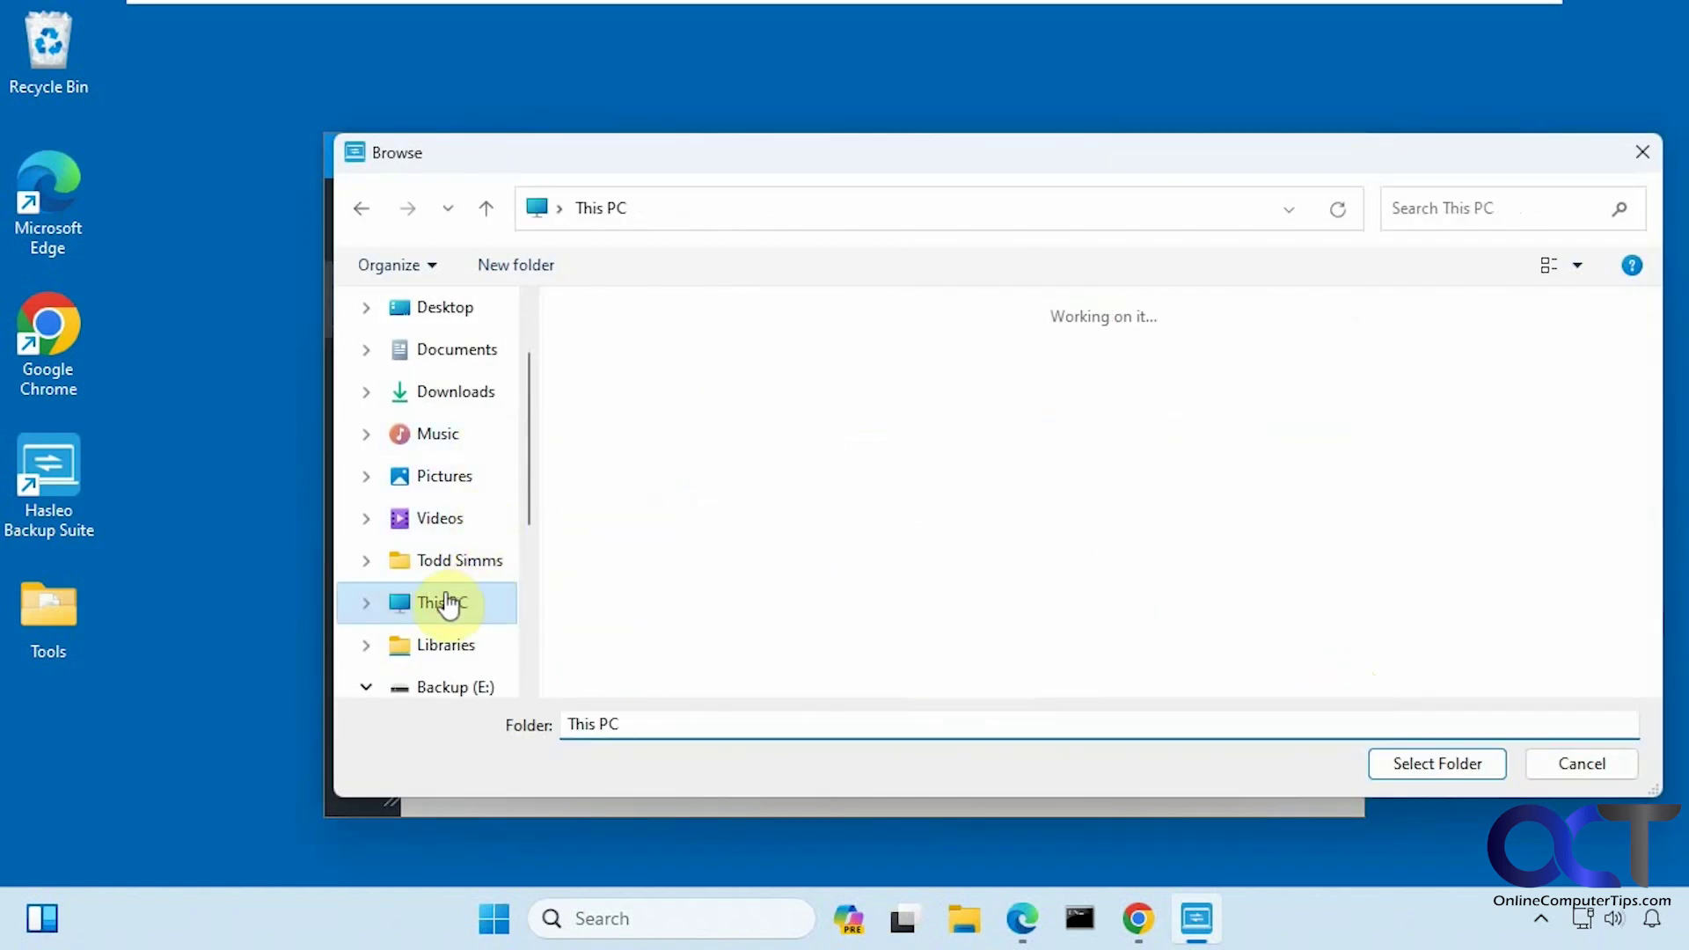
click(1334, 352)
double_click(1333, 352)
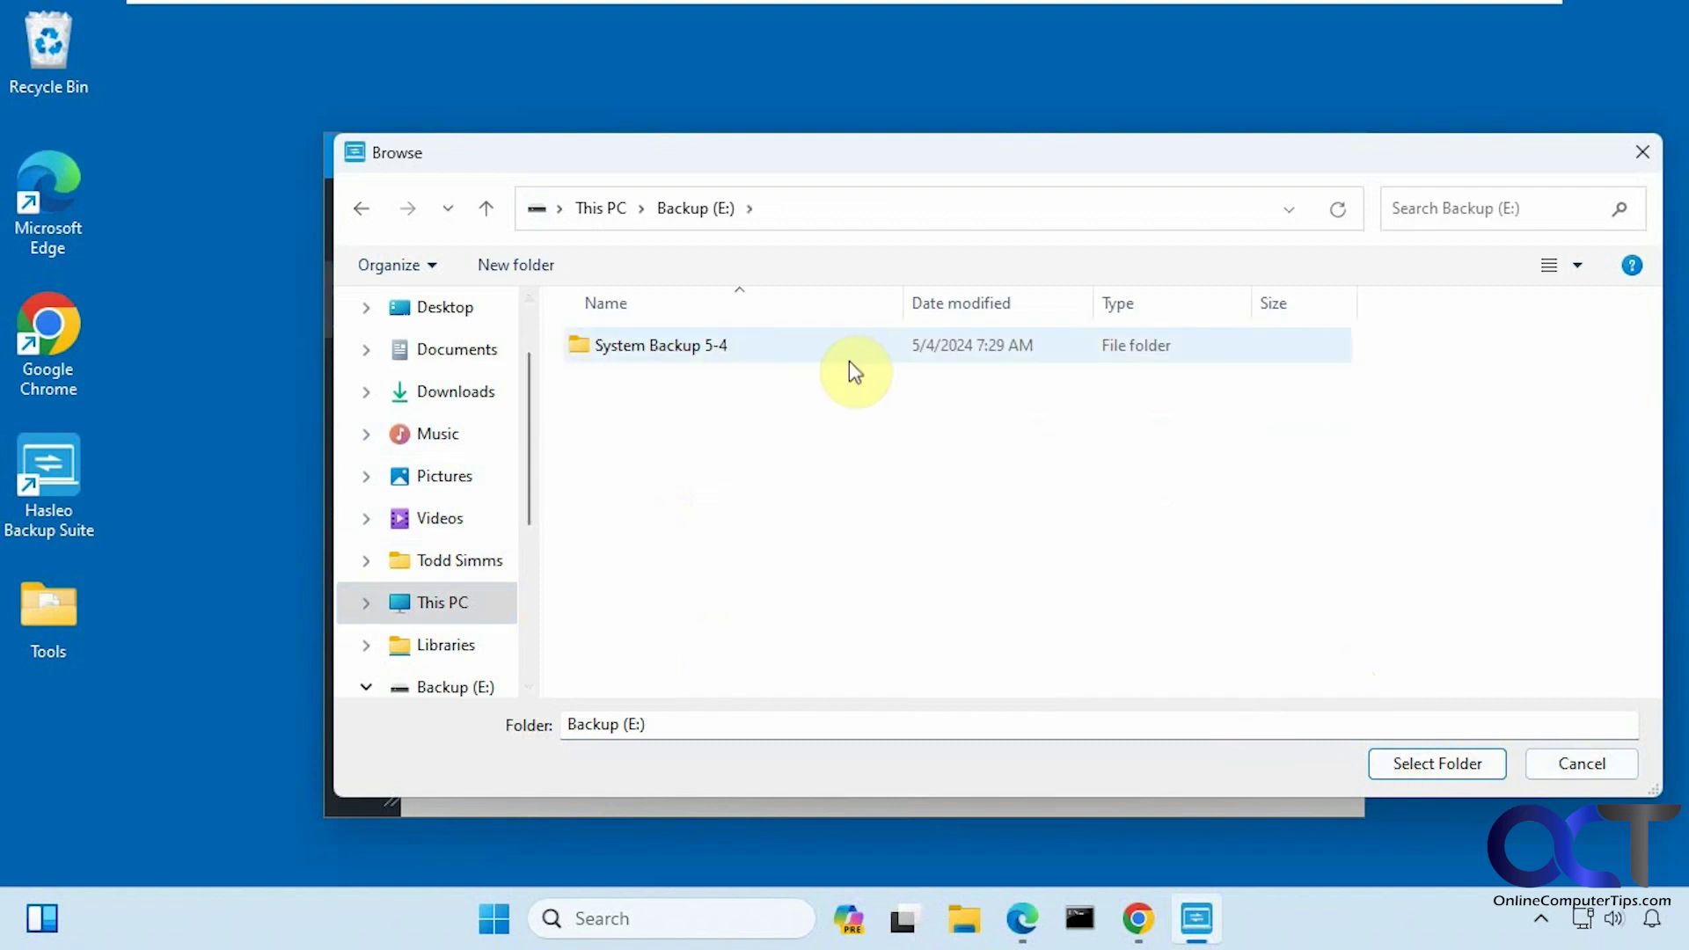
click(1581, 762)
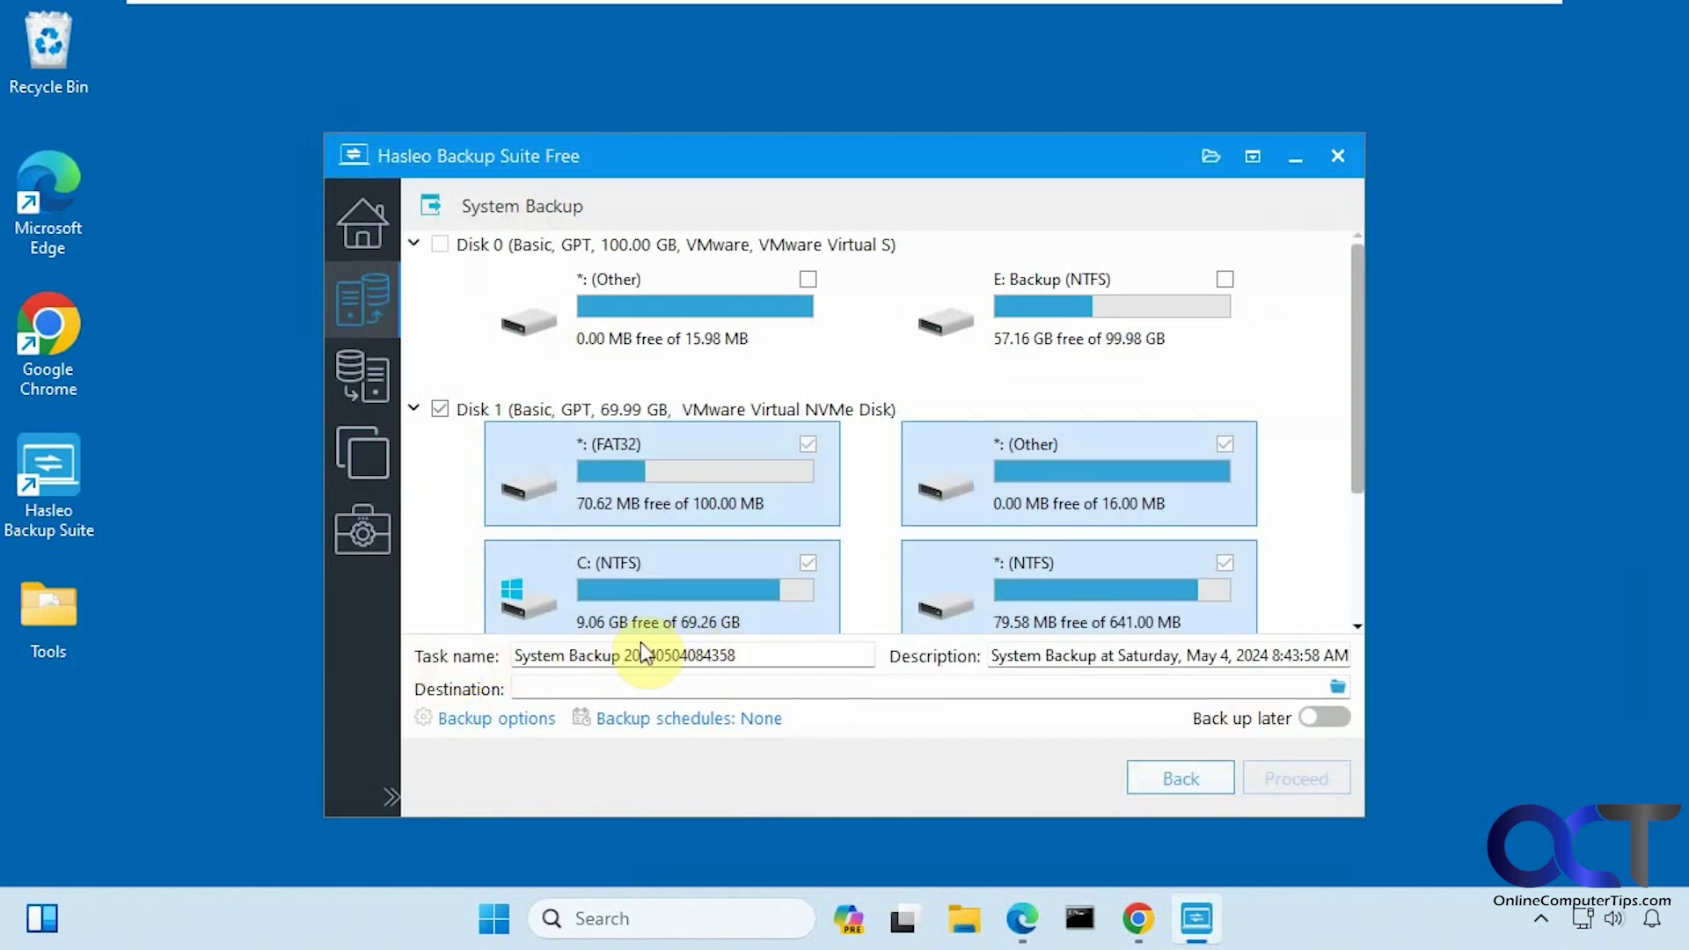
Step: Set the system backup's destination to the Backup (E:) drive
click(1337, 690)
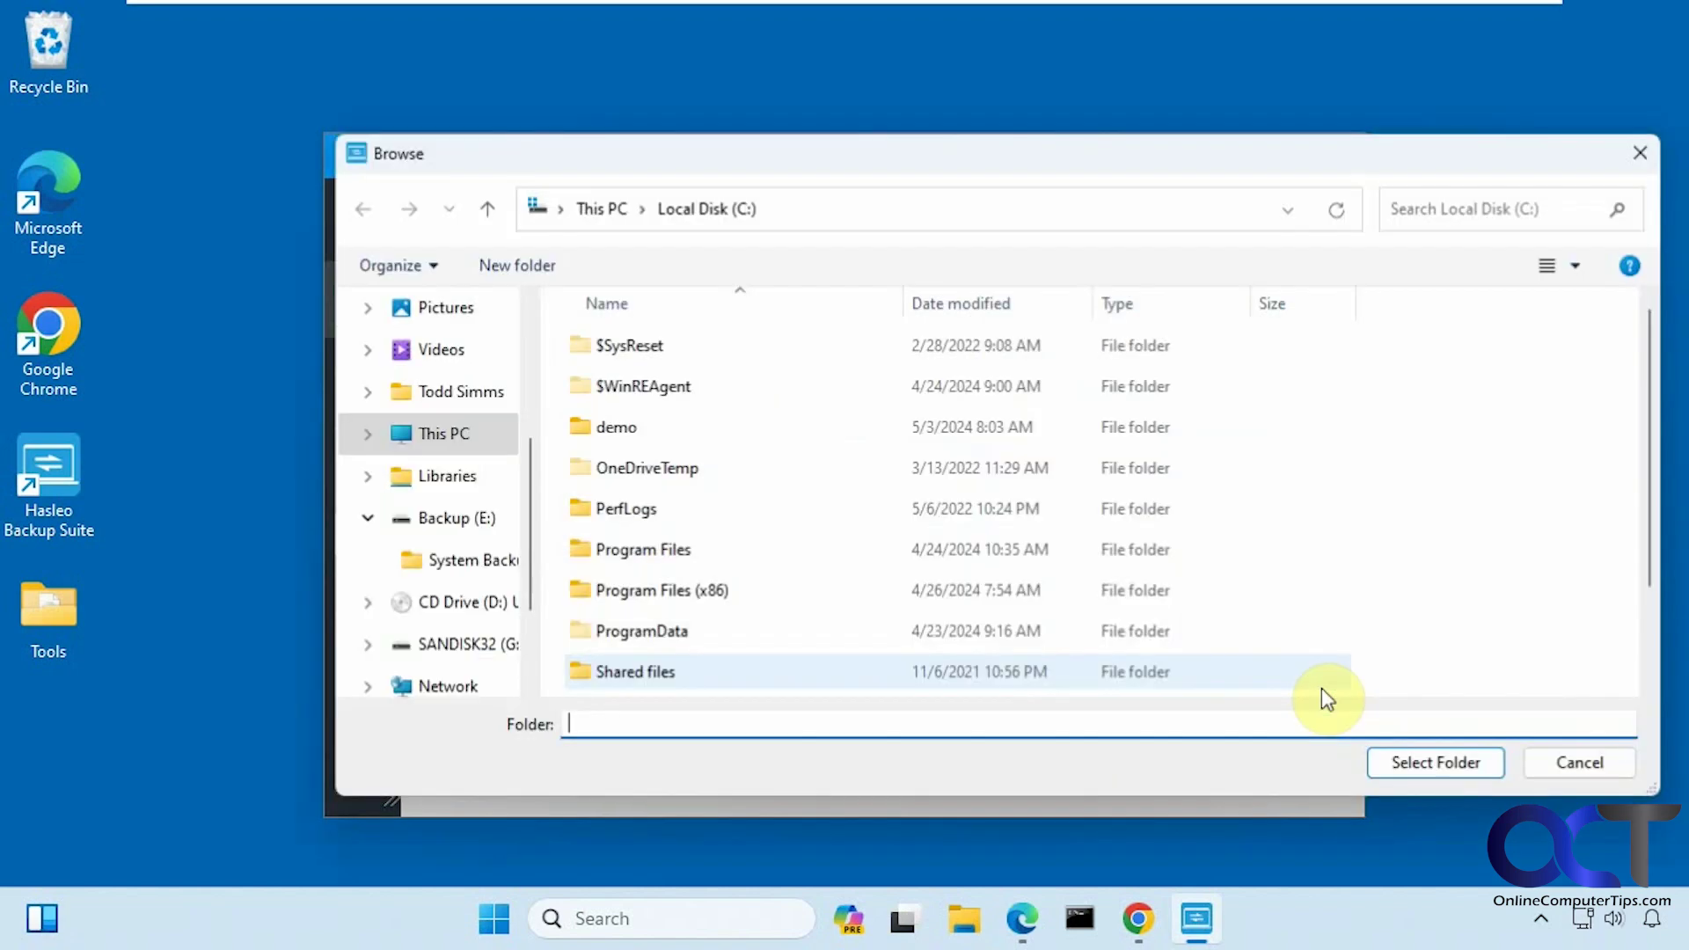
click(460, 520)
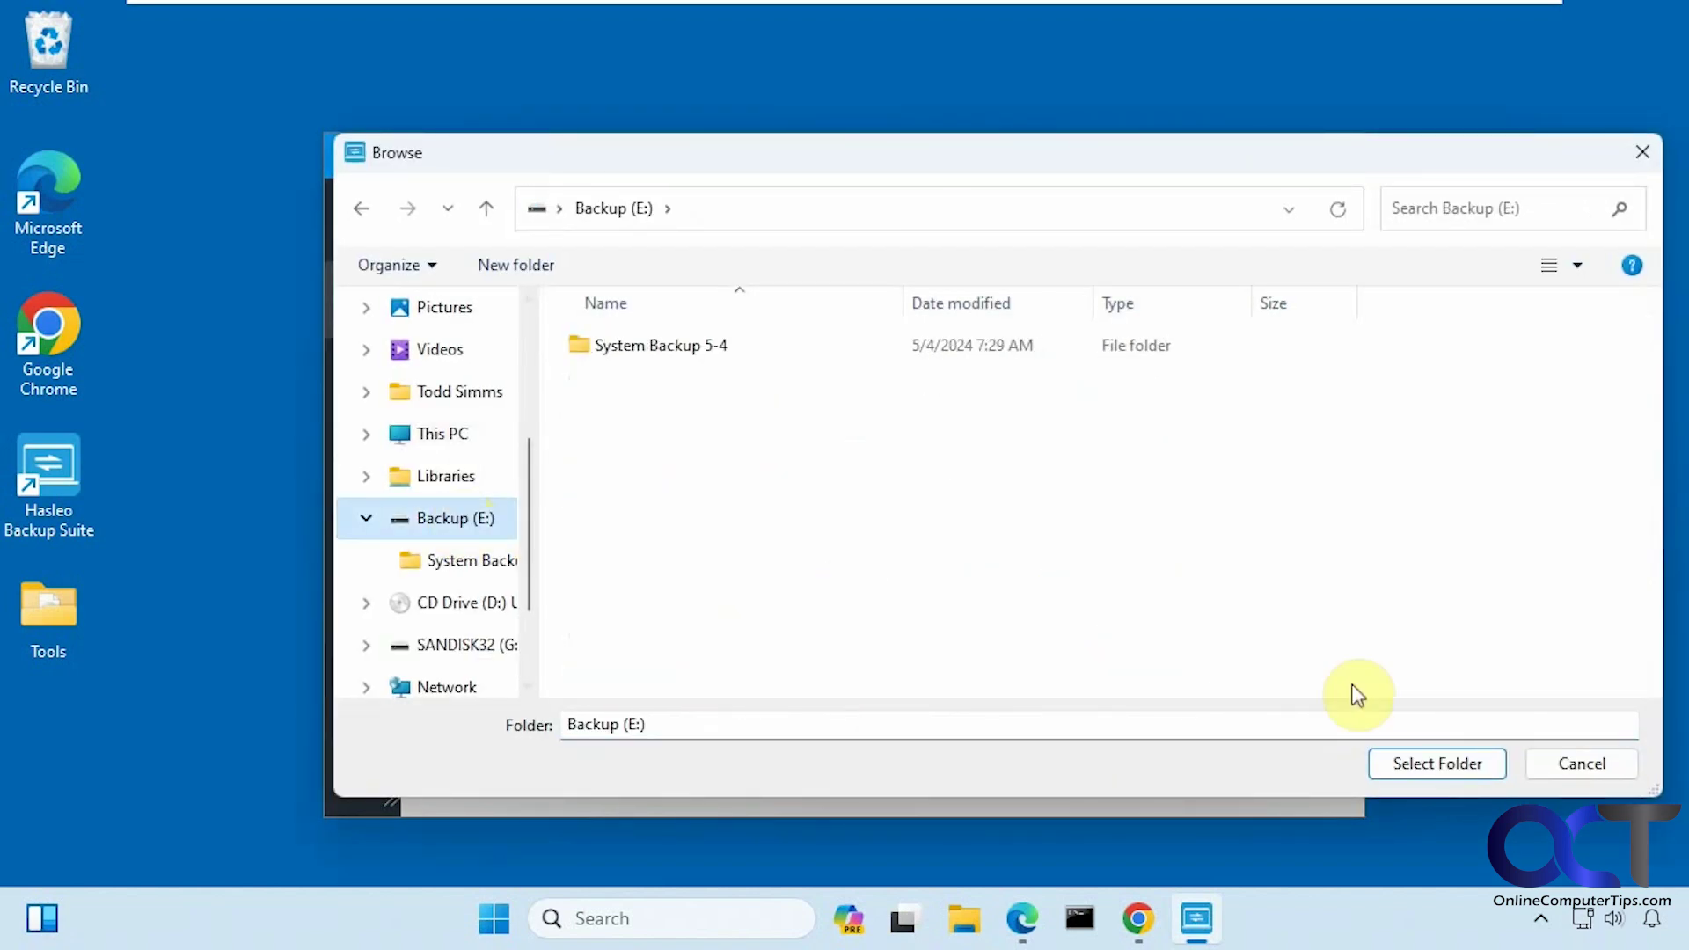
click(1433, 761)
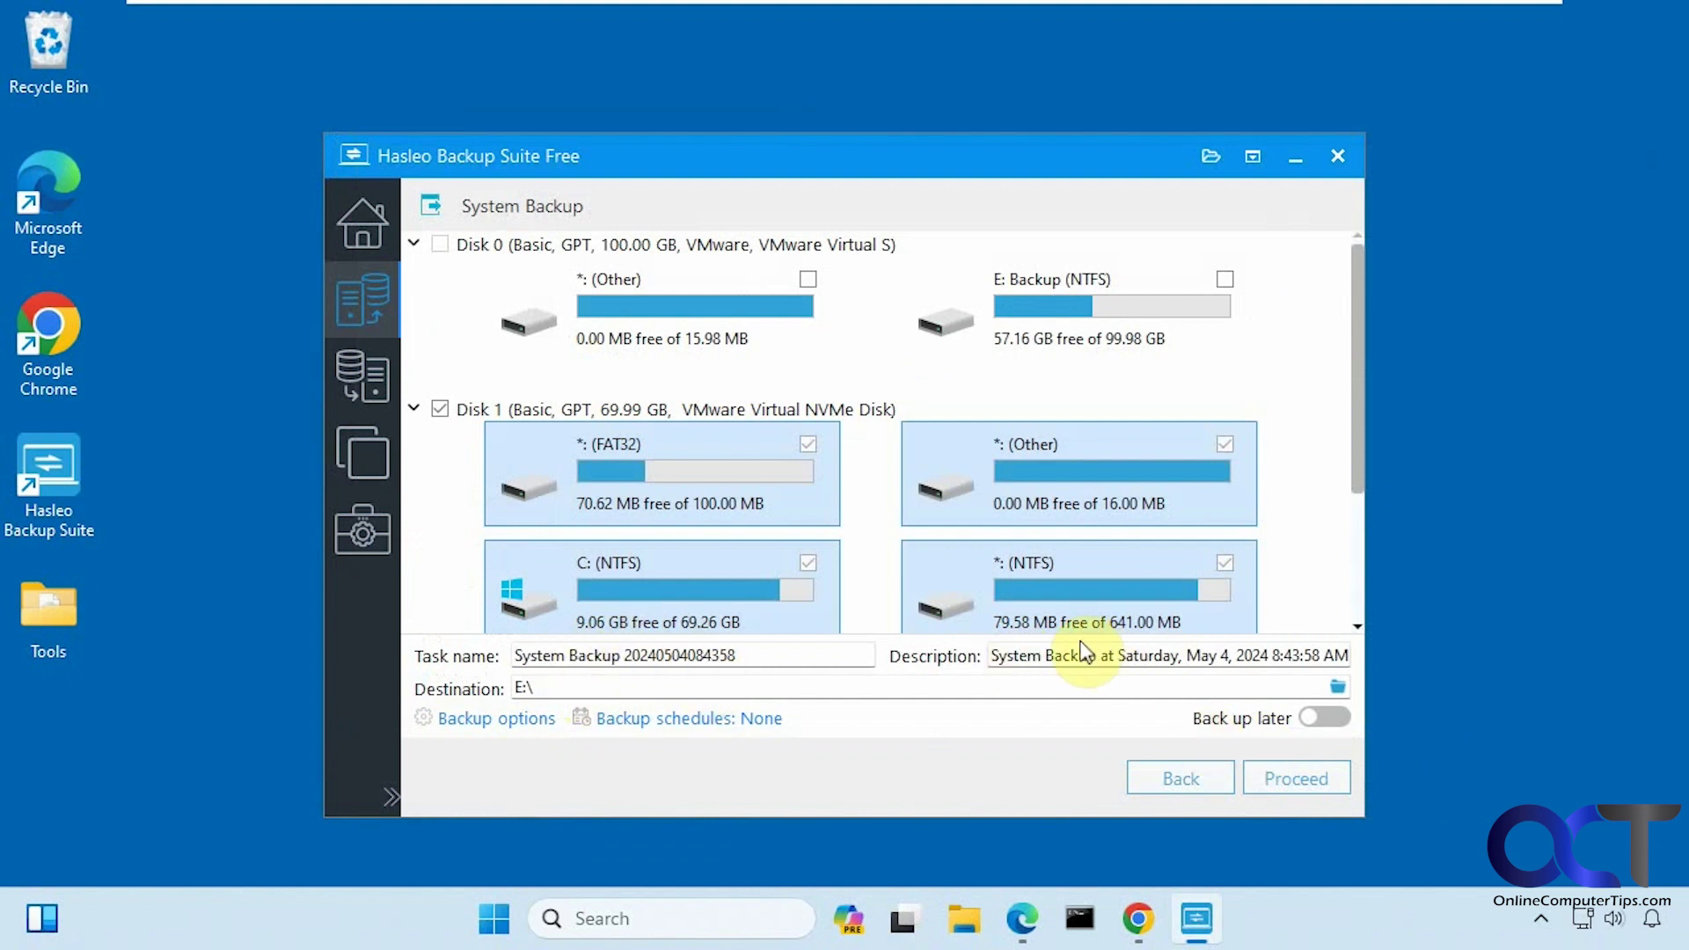
Step: Review the space, encryption, command, notification and advanced backup options, plus the backup schedule and image retention settings
click(503, 725)
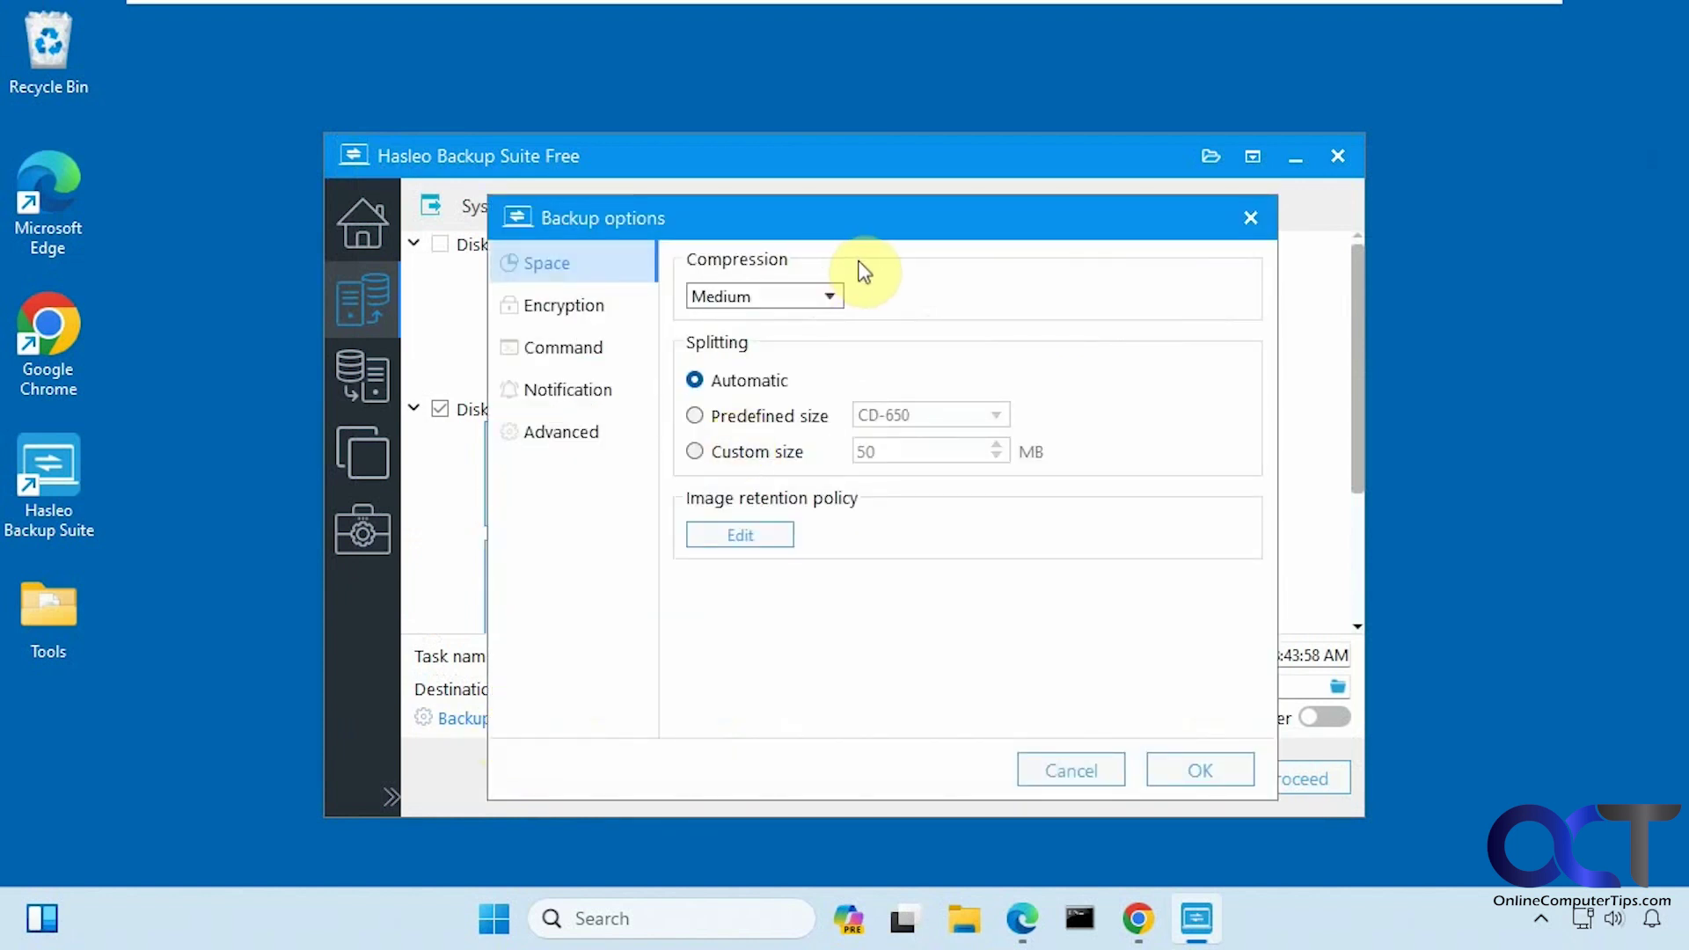
click(563, 305)
click(563, 348)
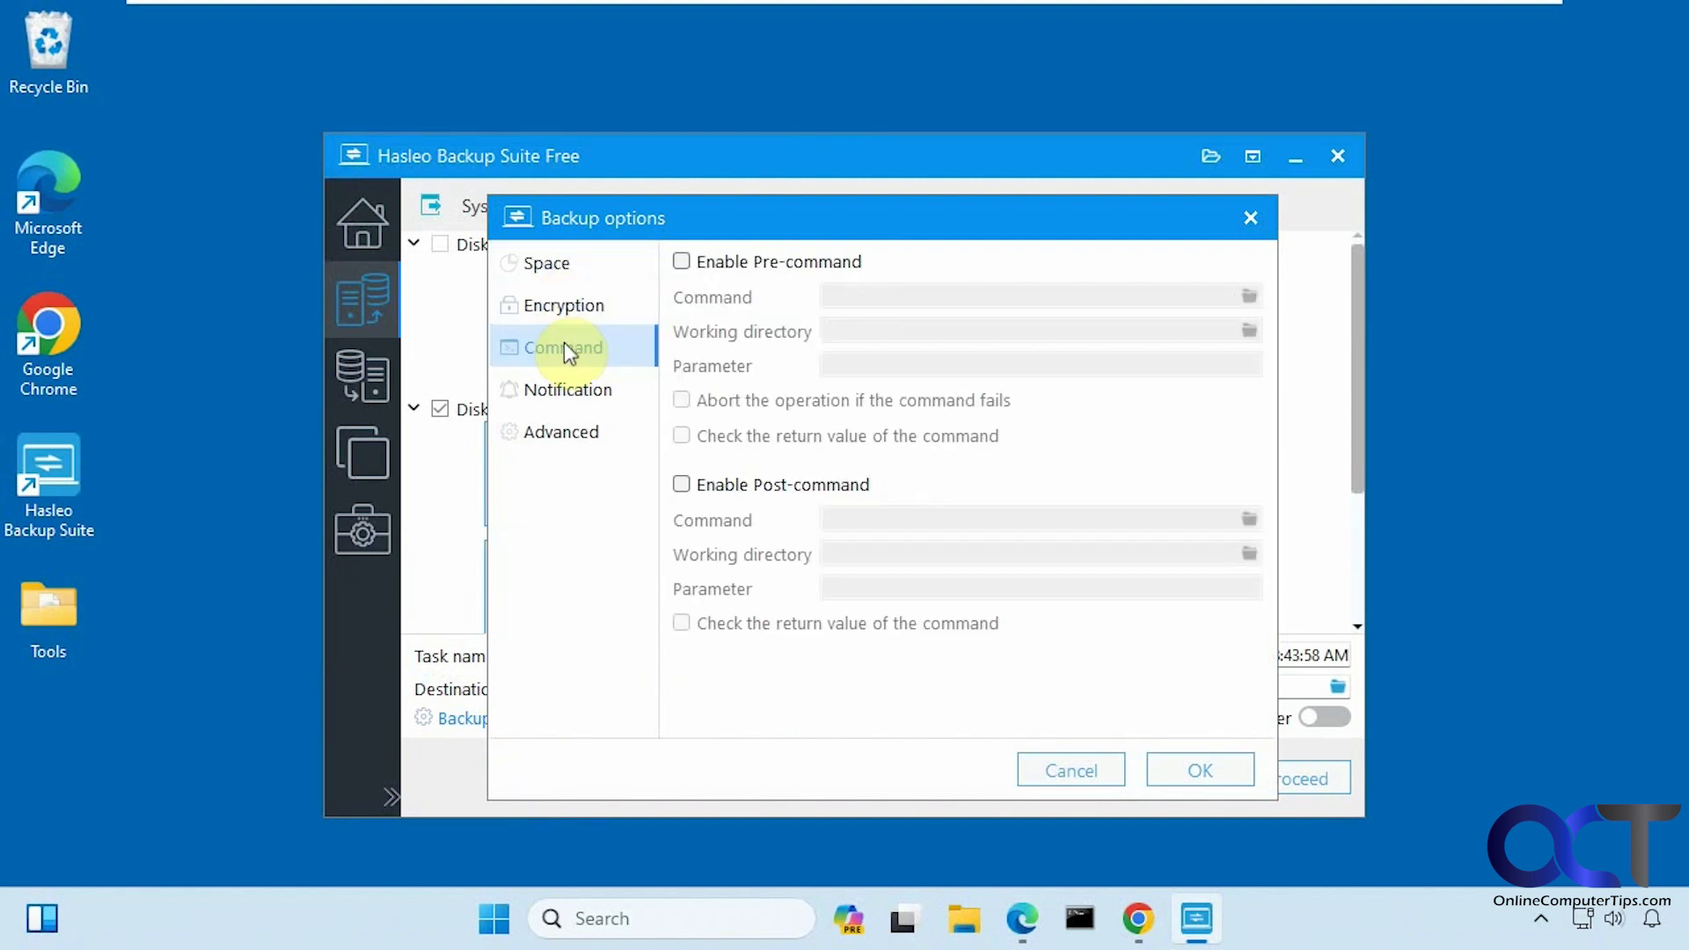
click(576, 385)
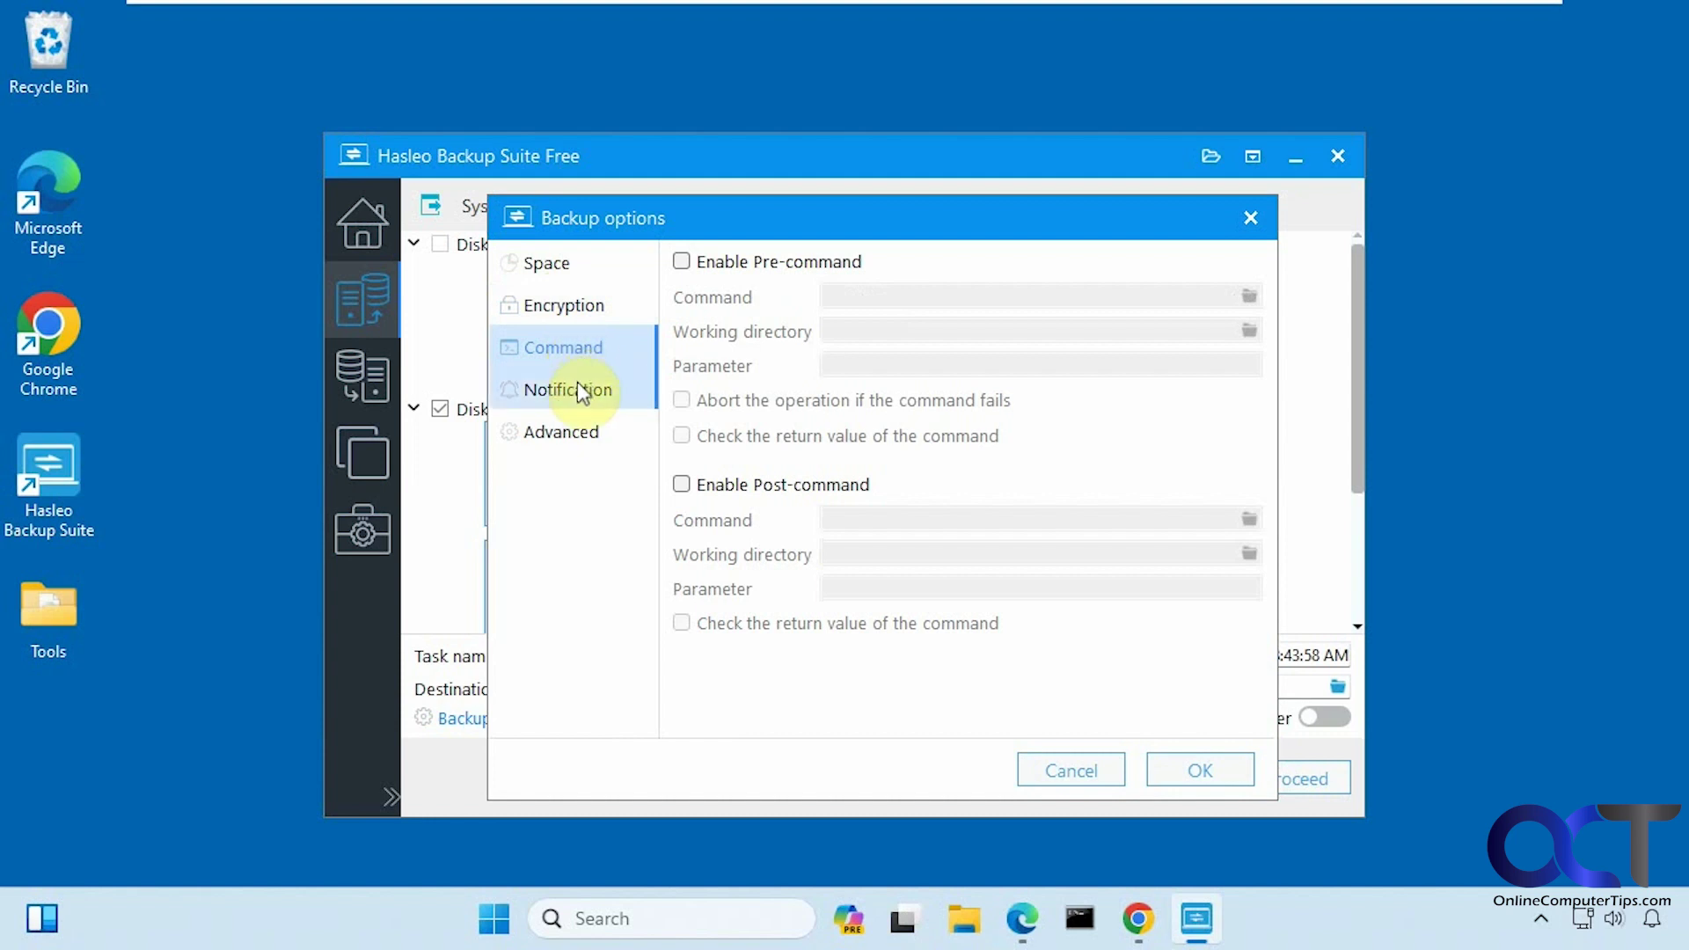
click(578, 437)
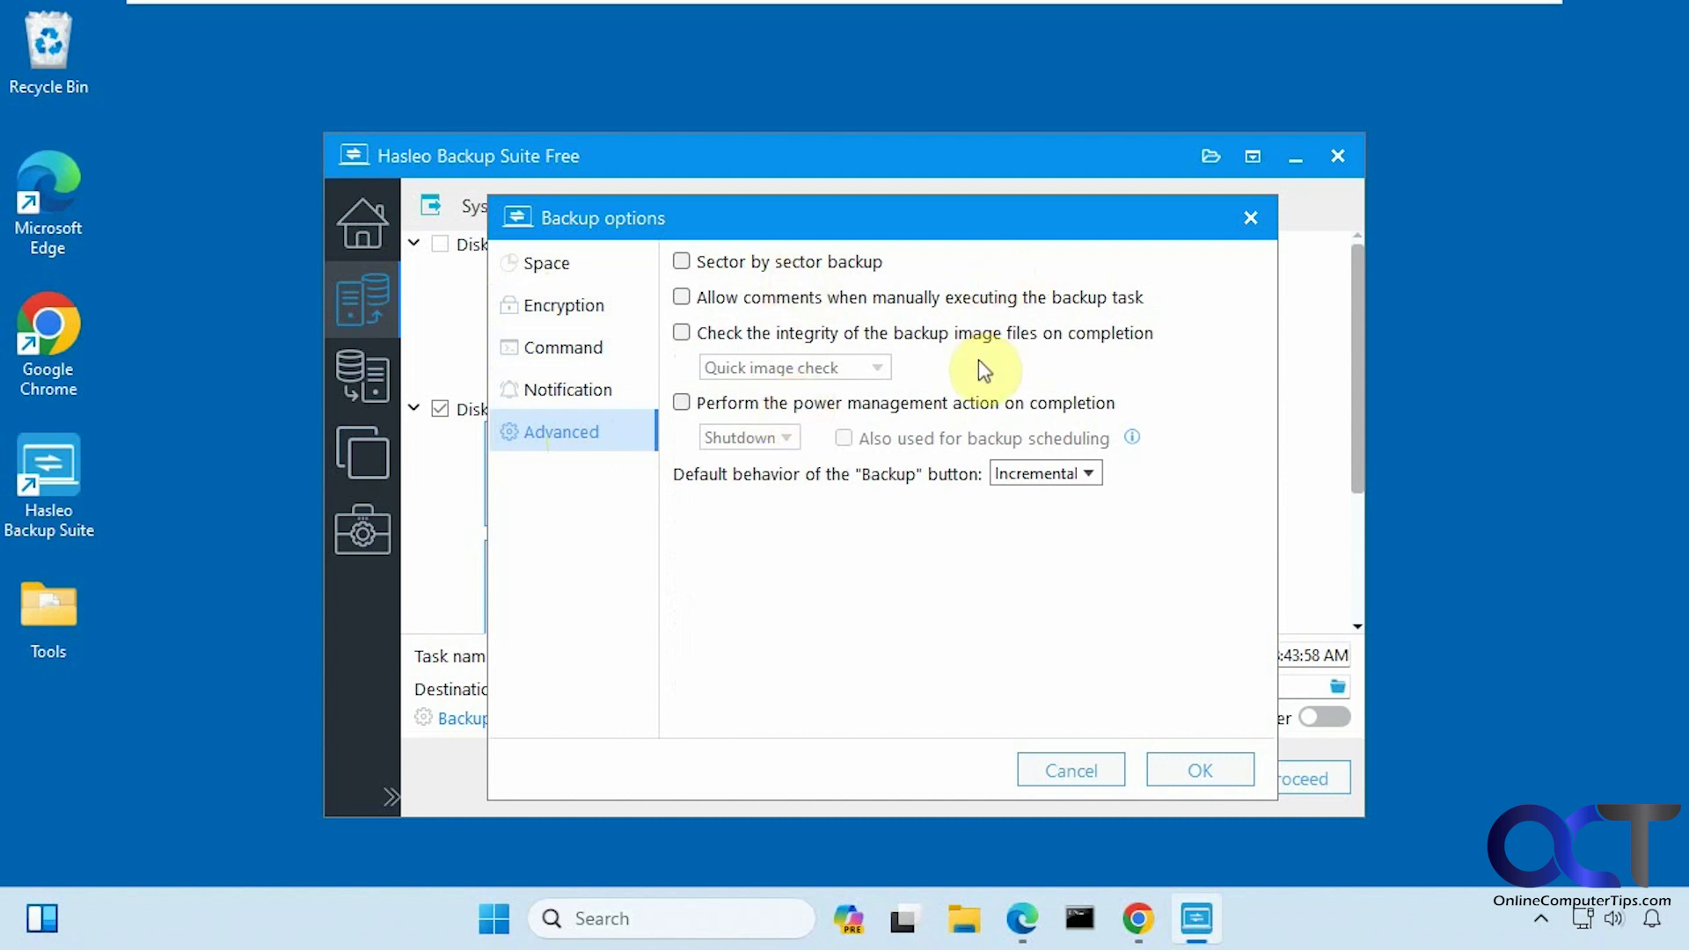
click(1072, 770)
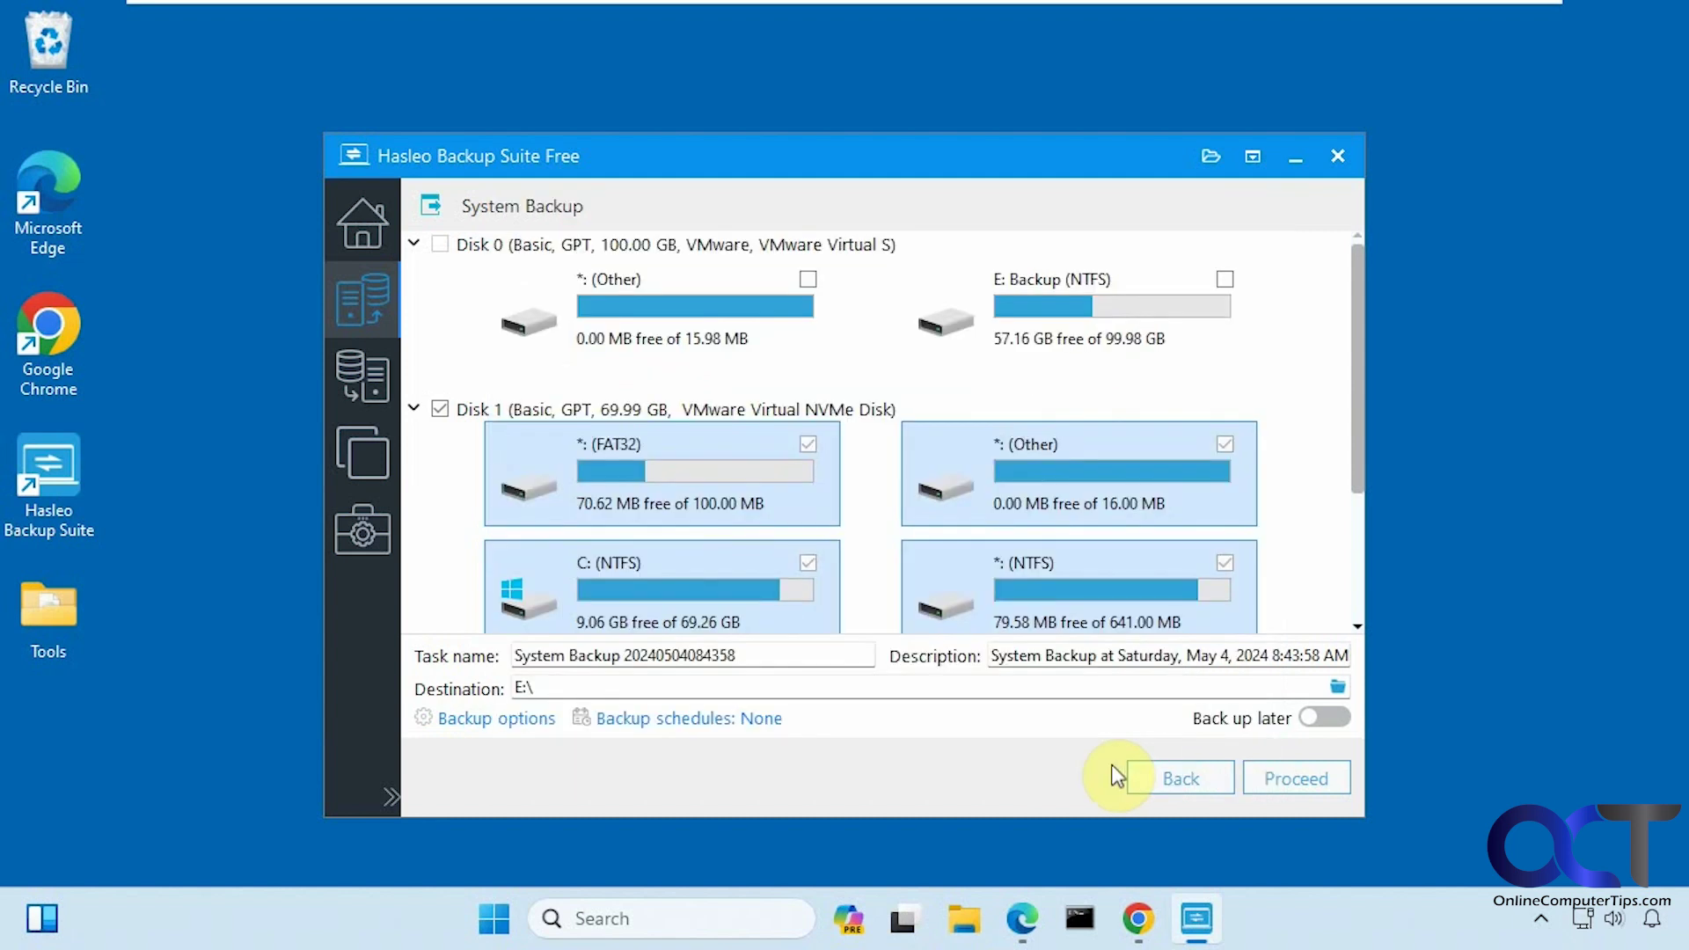
click(705, 717)
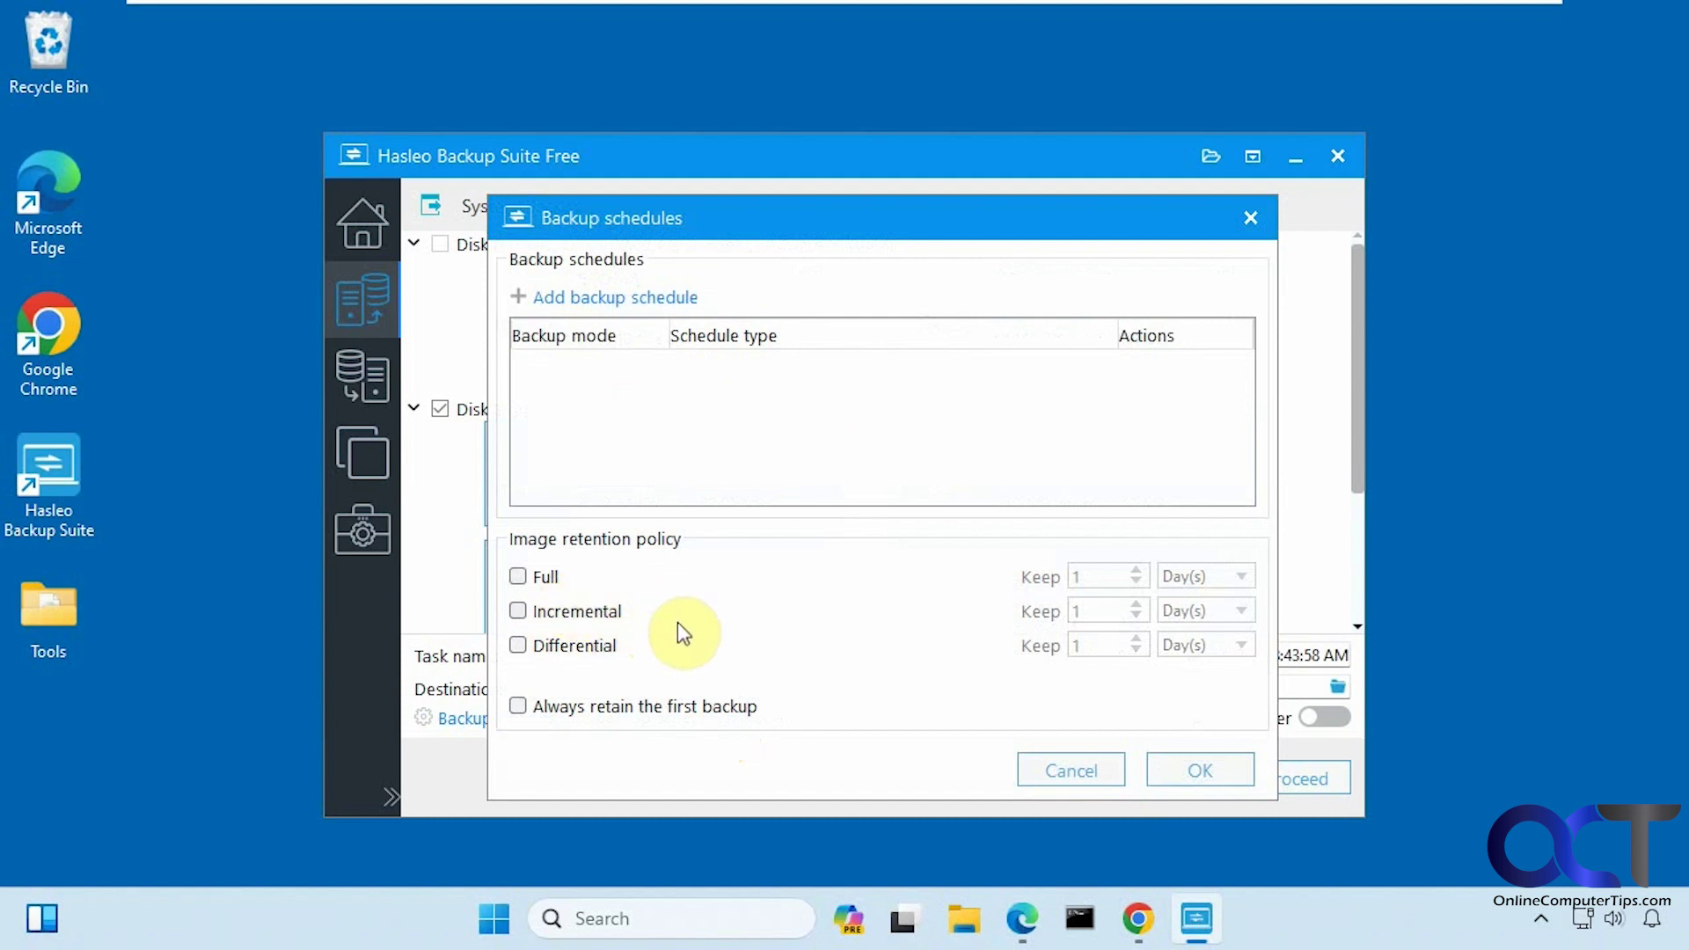
click(1099, 771)
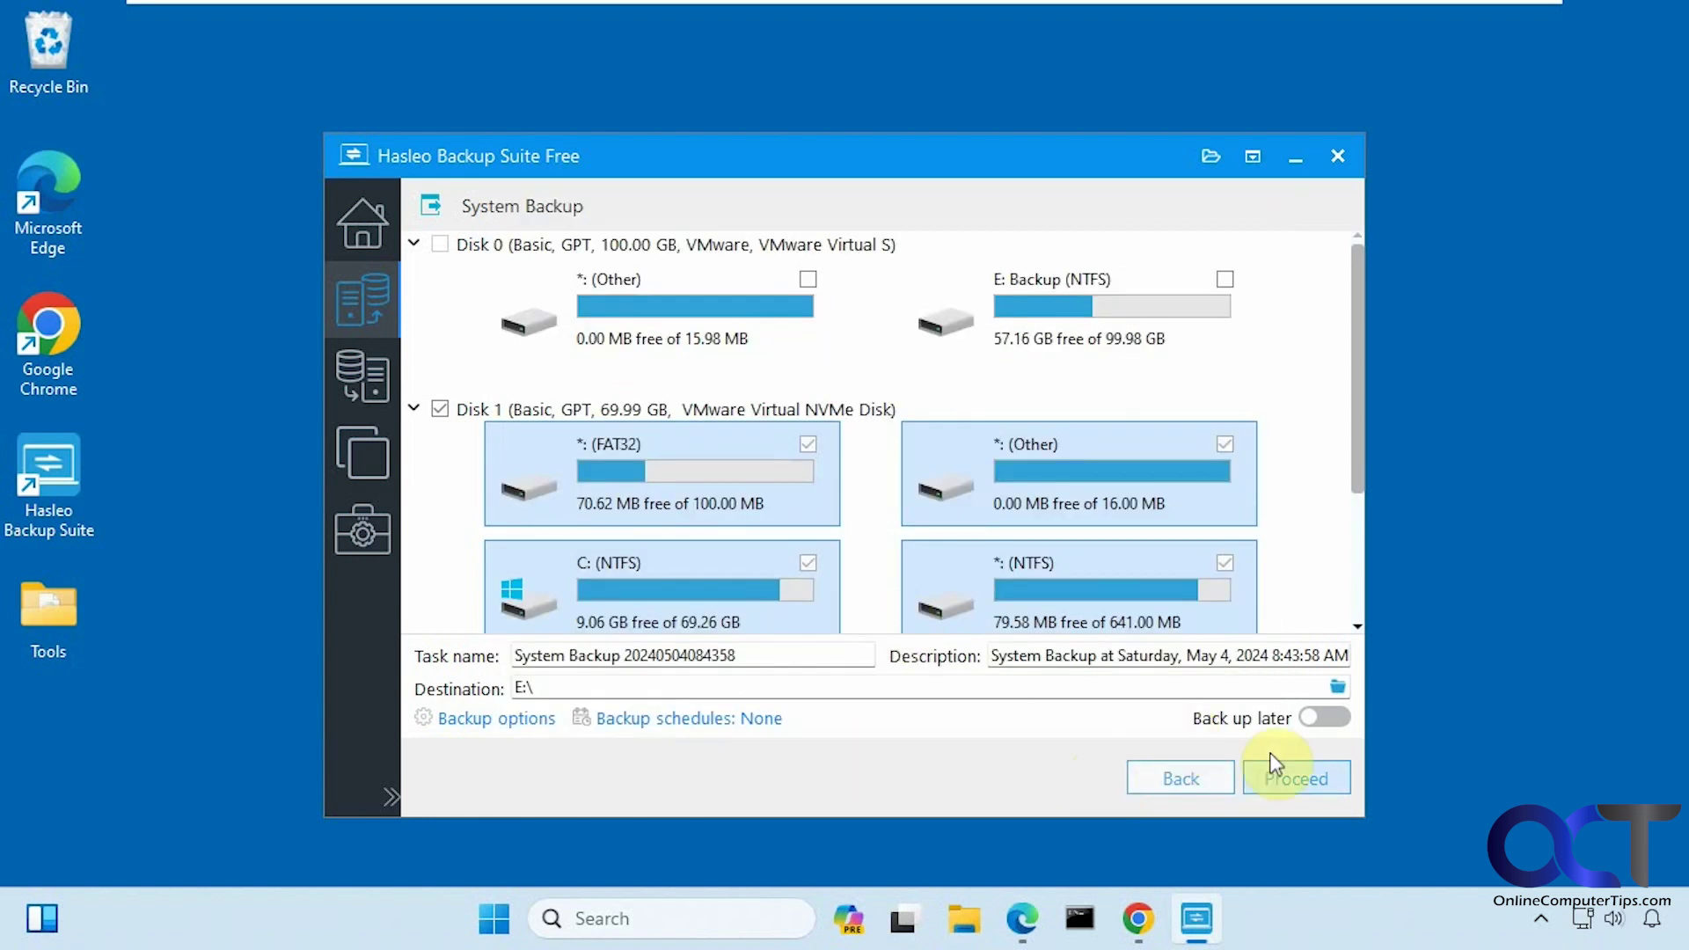
Step: Start the system backup, inspect its image-check and power-plan choices for completion, and cancel the run
click(1286, 778)
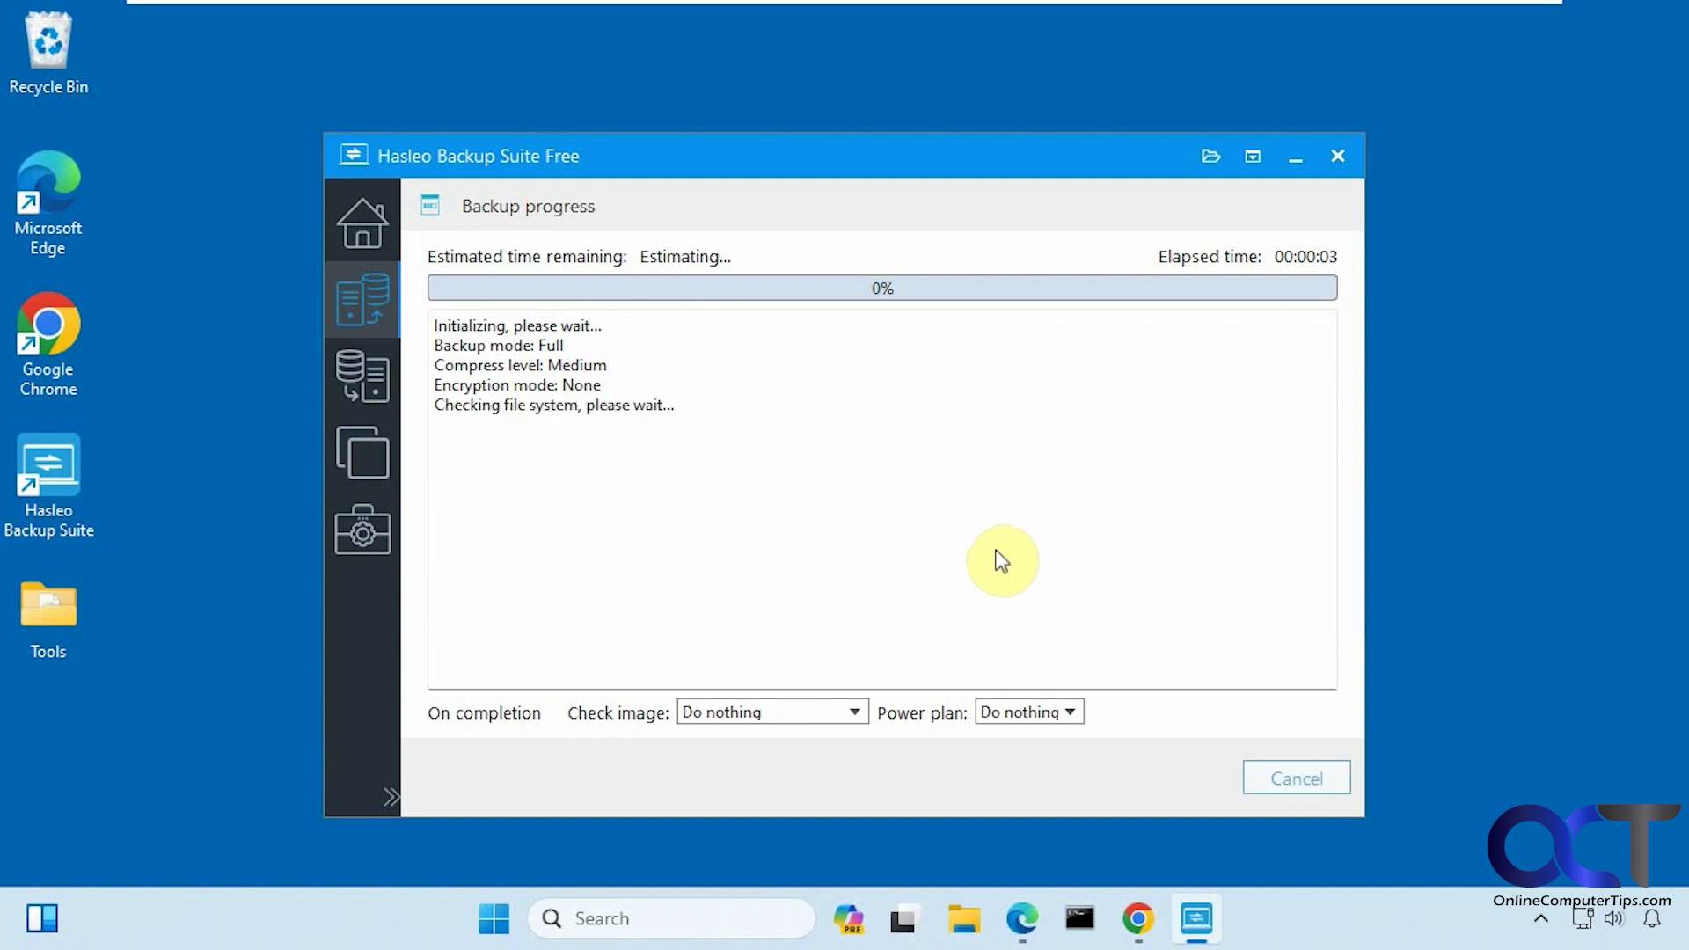
click(722, 712)
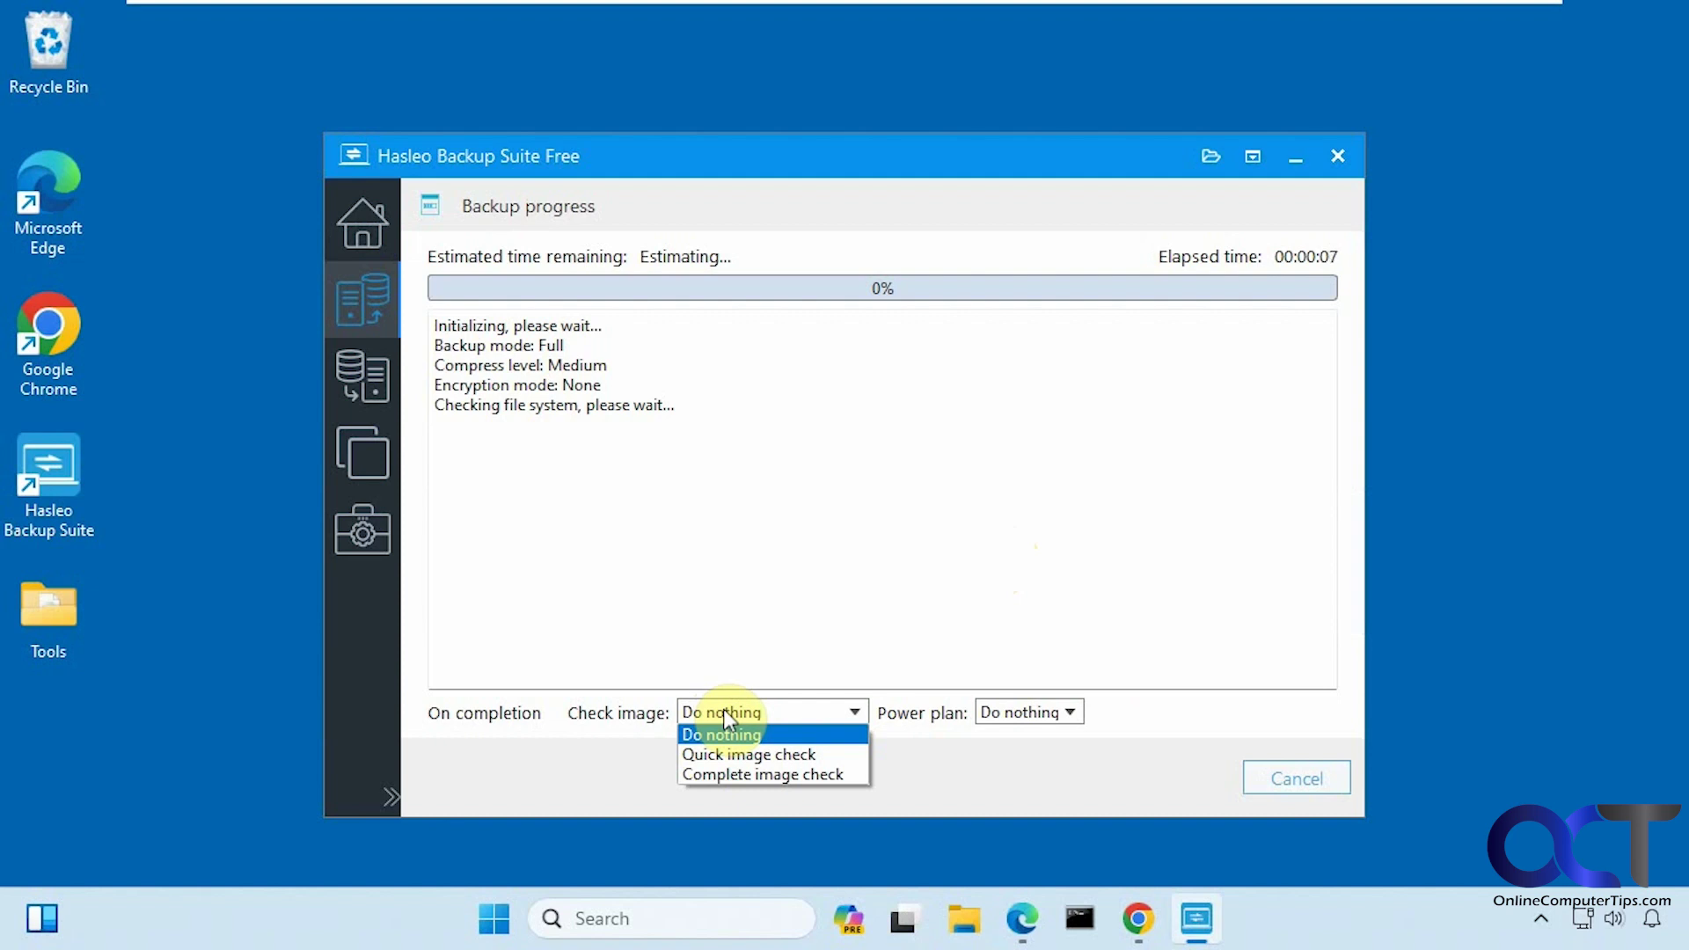
click(723, 711)
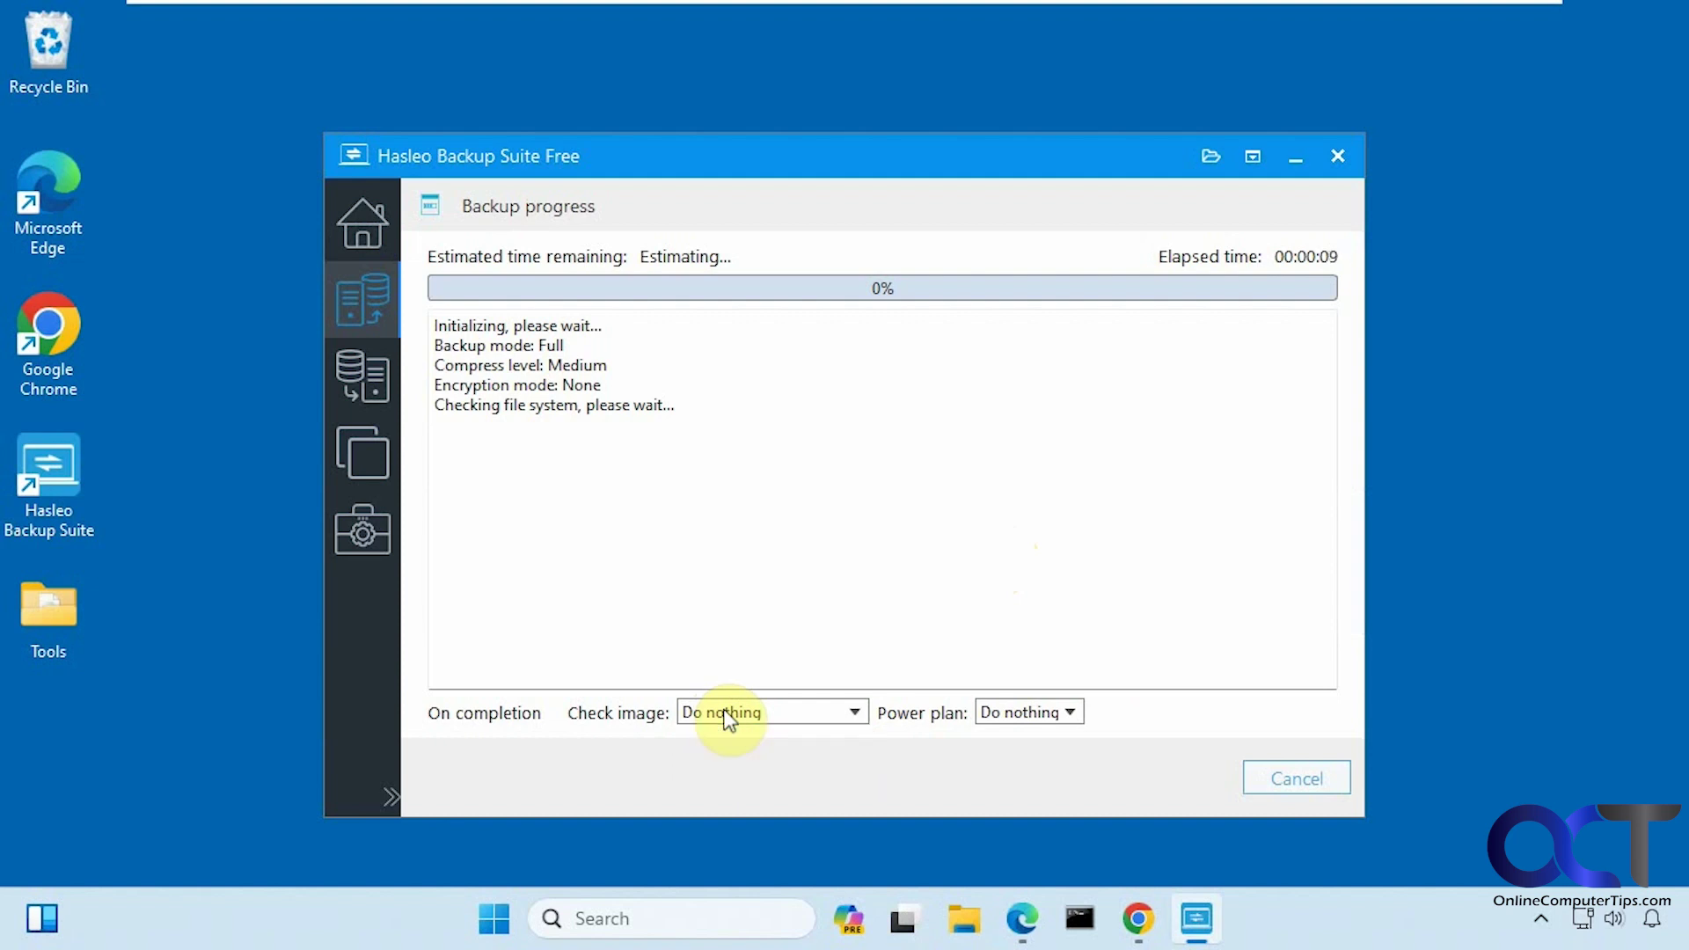
click(1033, 714)
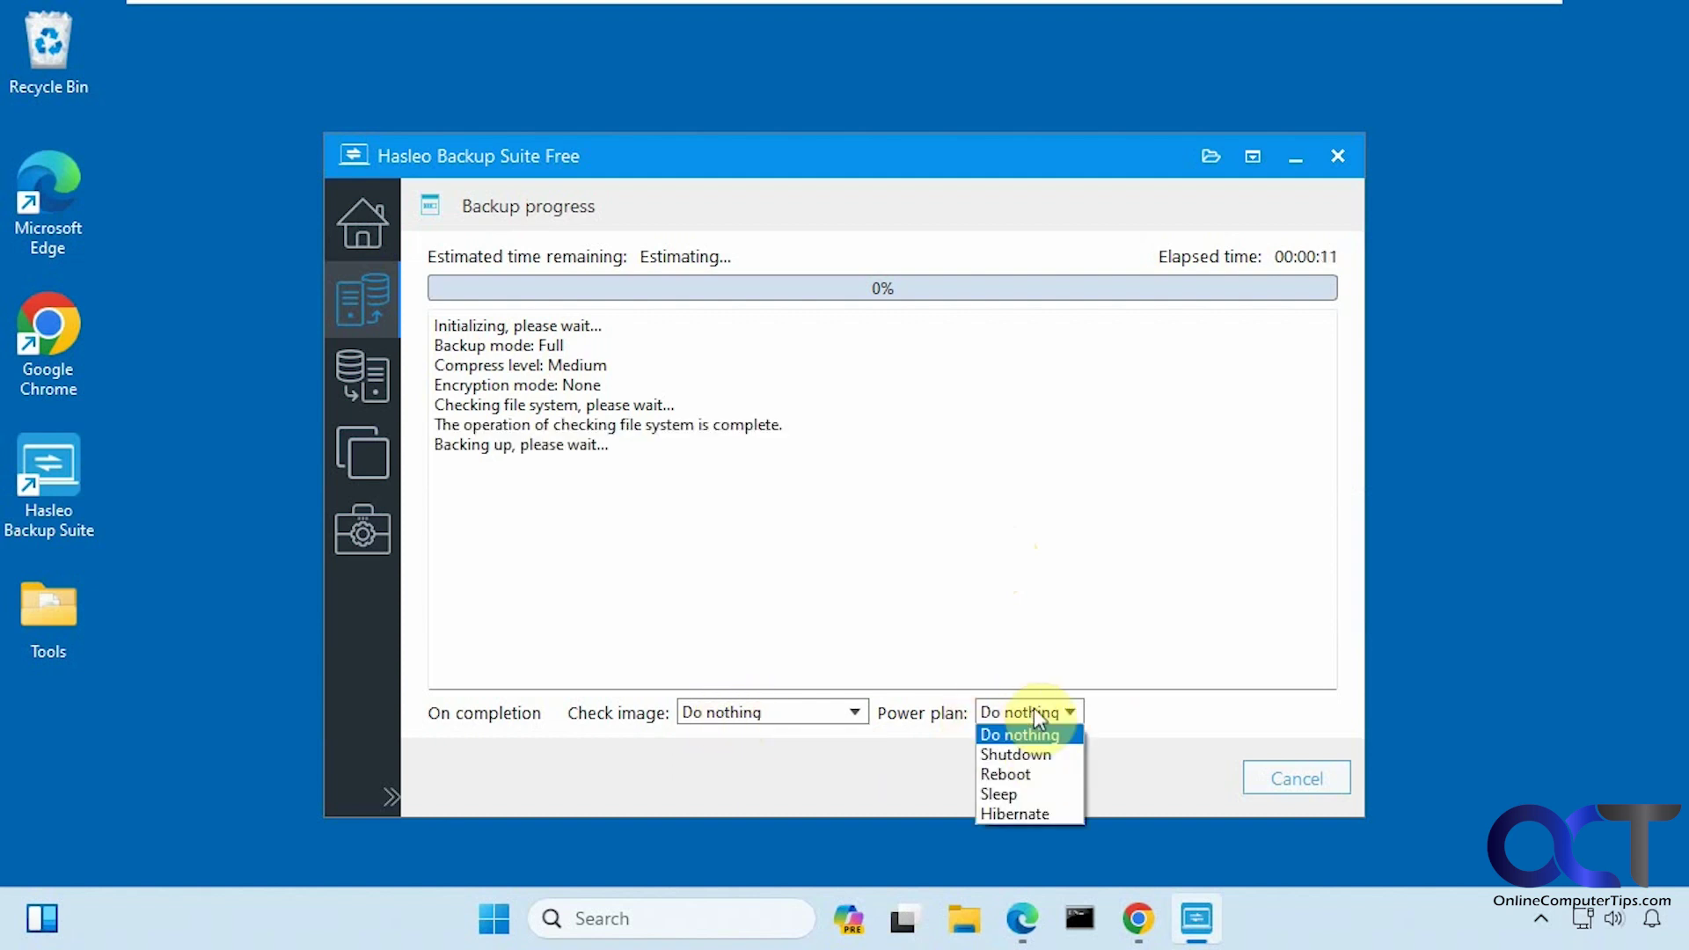
click(1033, 711)
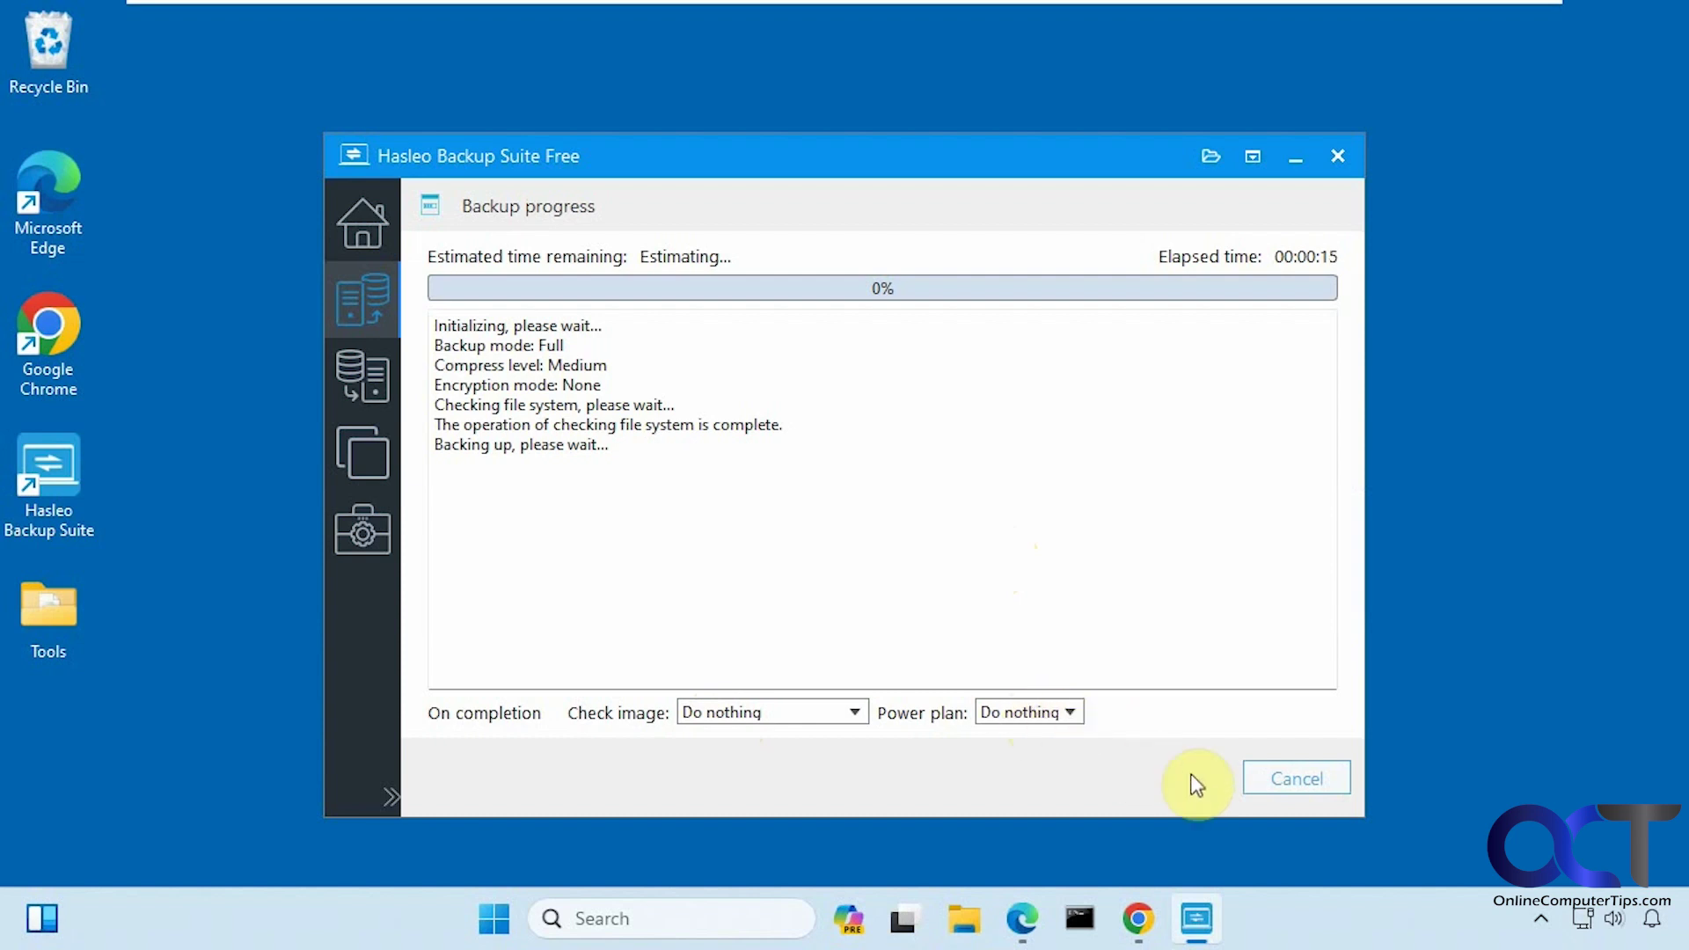
click(1286, 780)
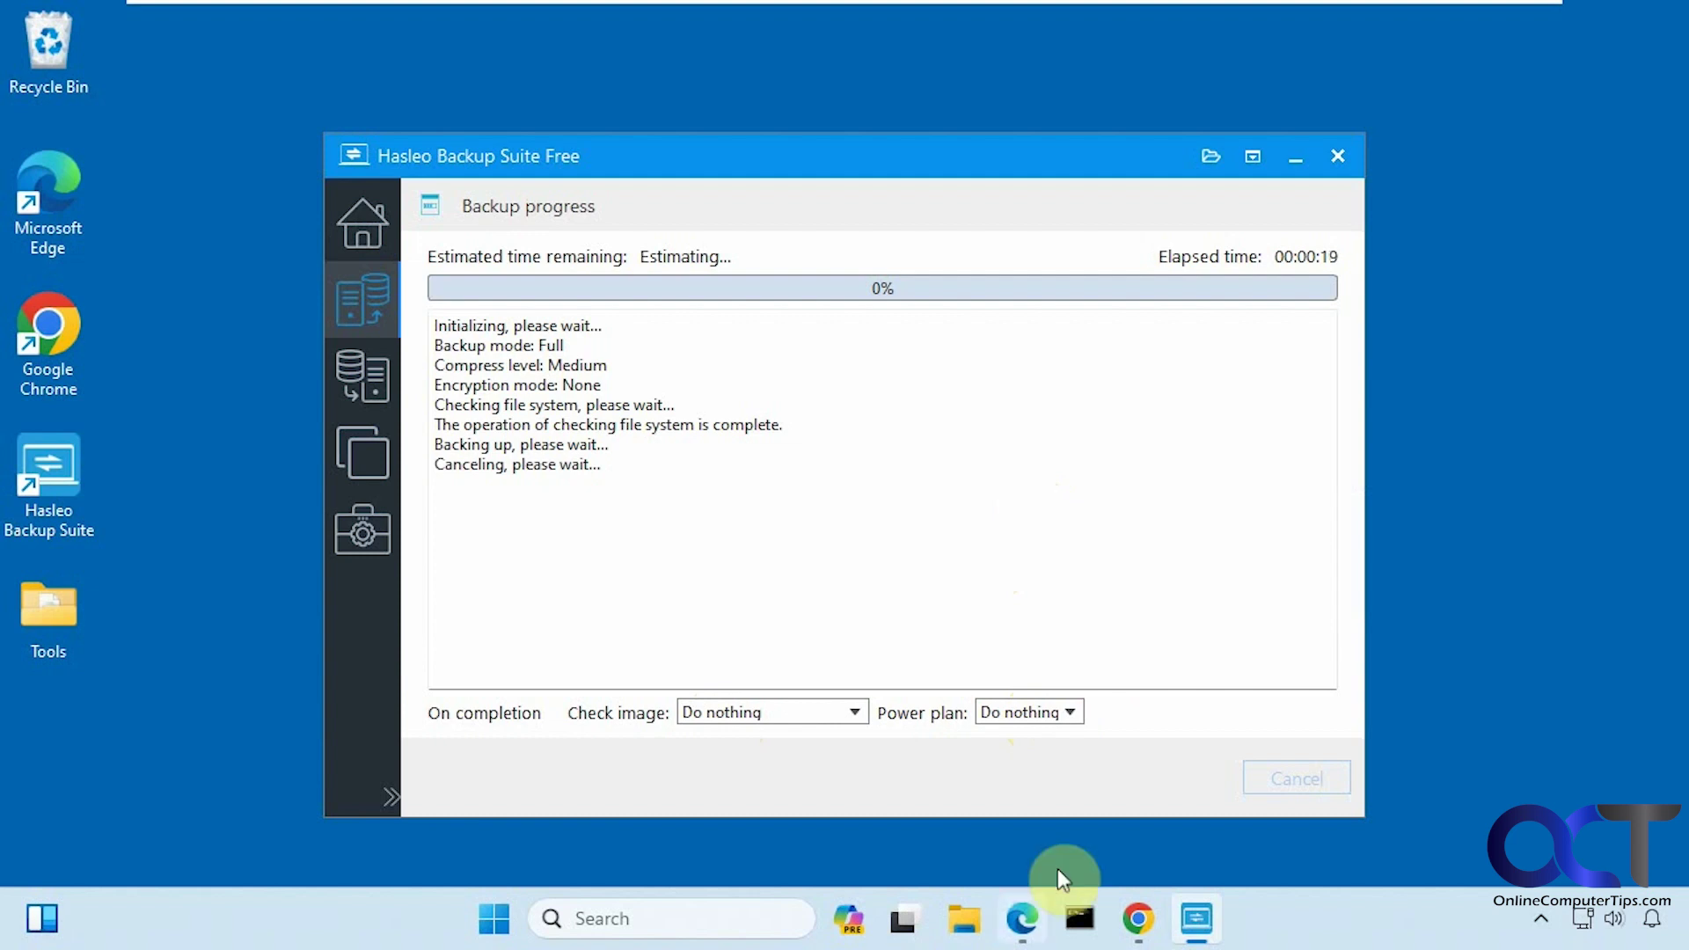
Step: Inspect the System Backup 5-4 folder on the Backup (E:) drive in File Explorer, and close the cancelled backup's progress page
click(965, 922)
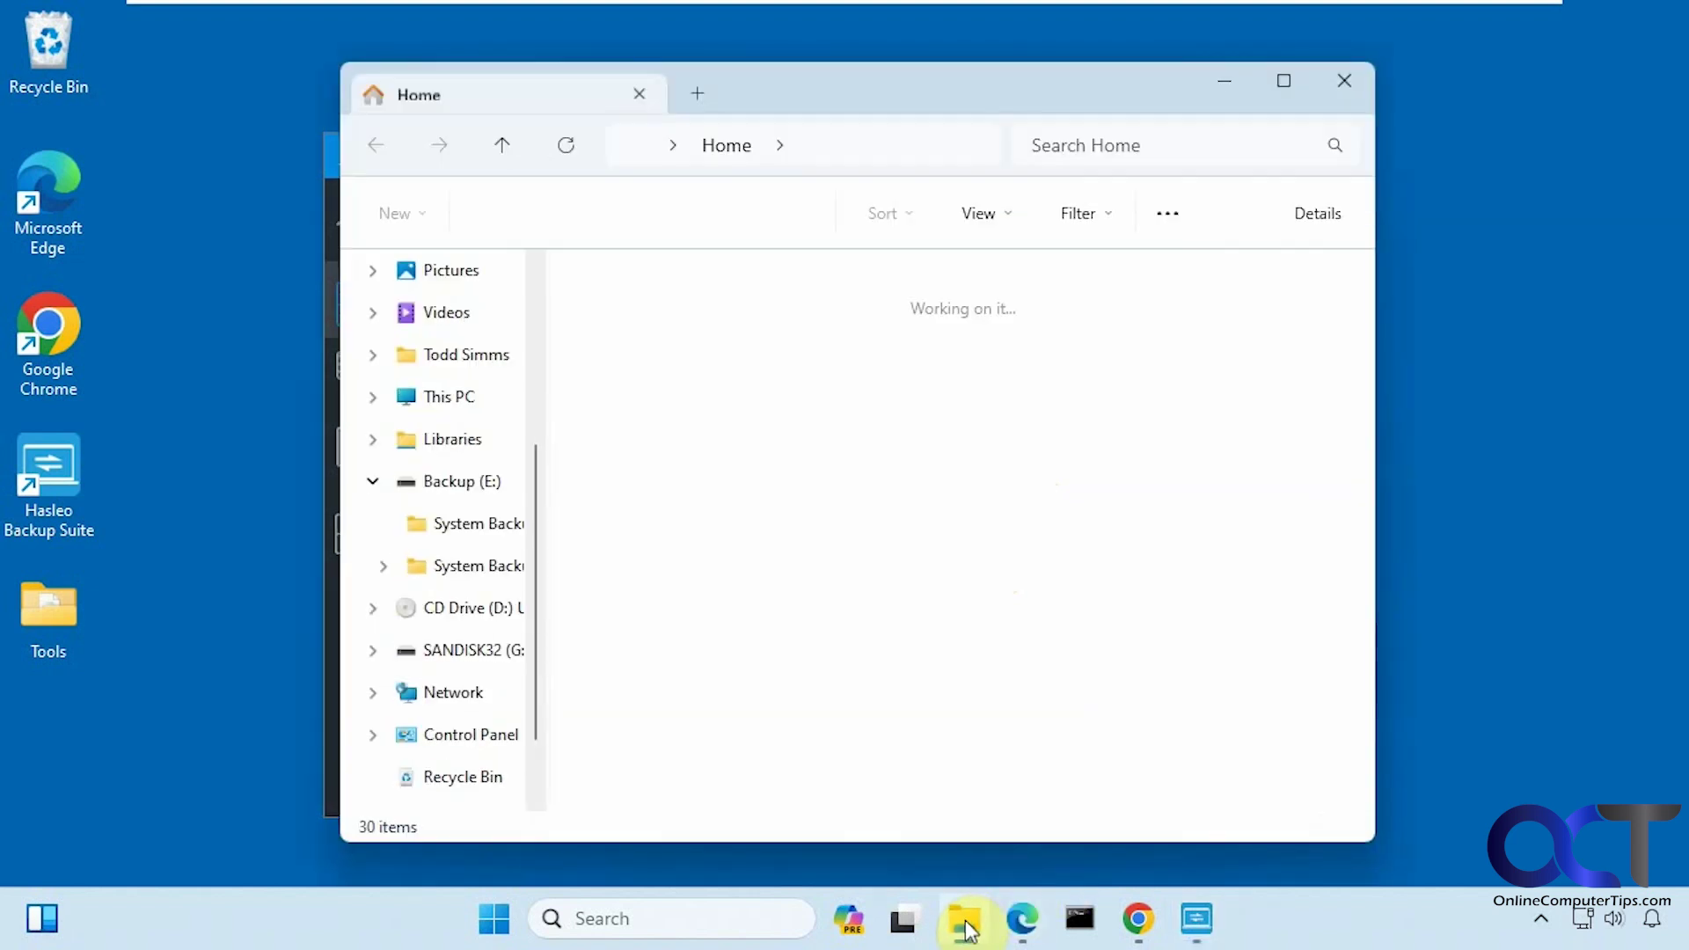
click(449, 481)
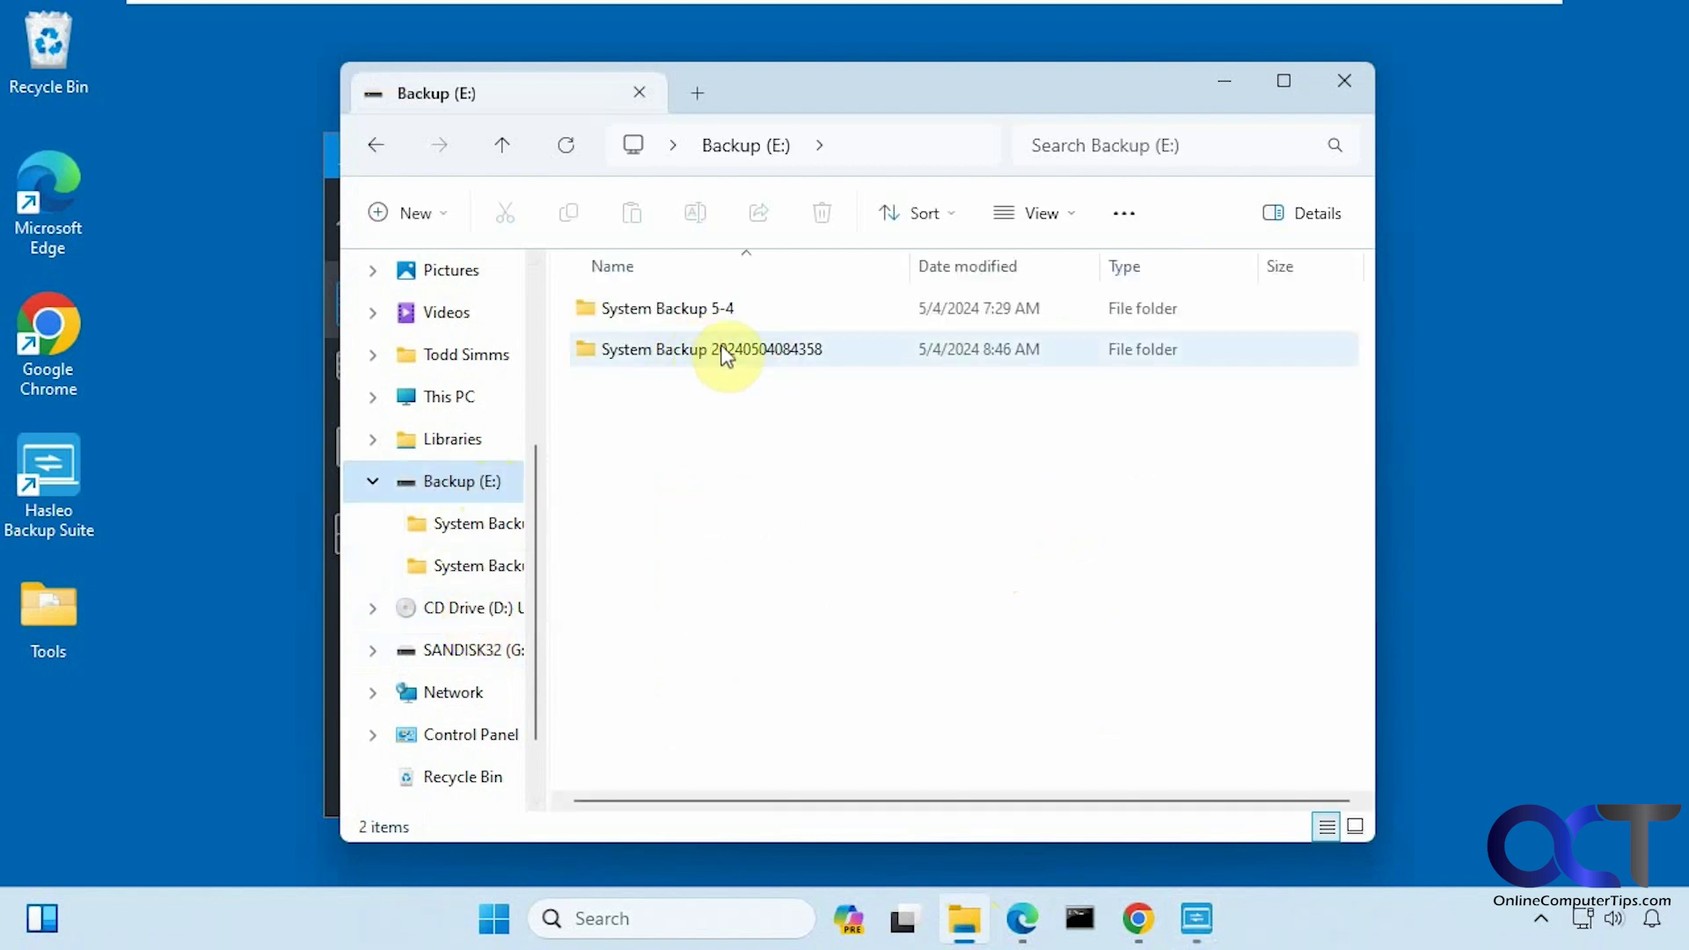
double_click(683, 311)
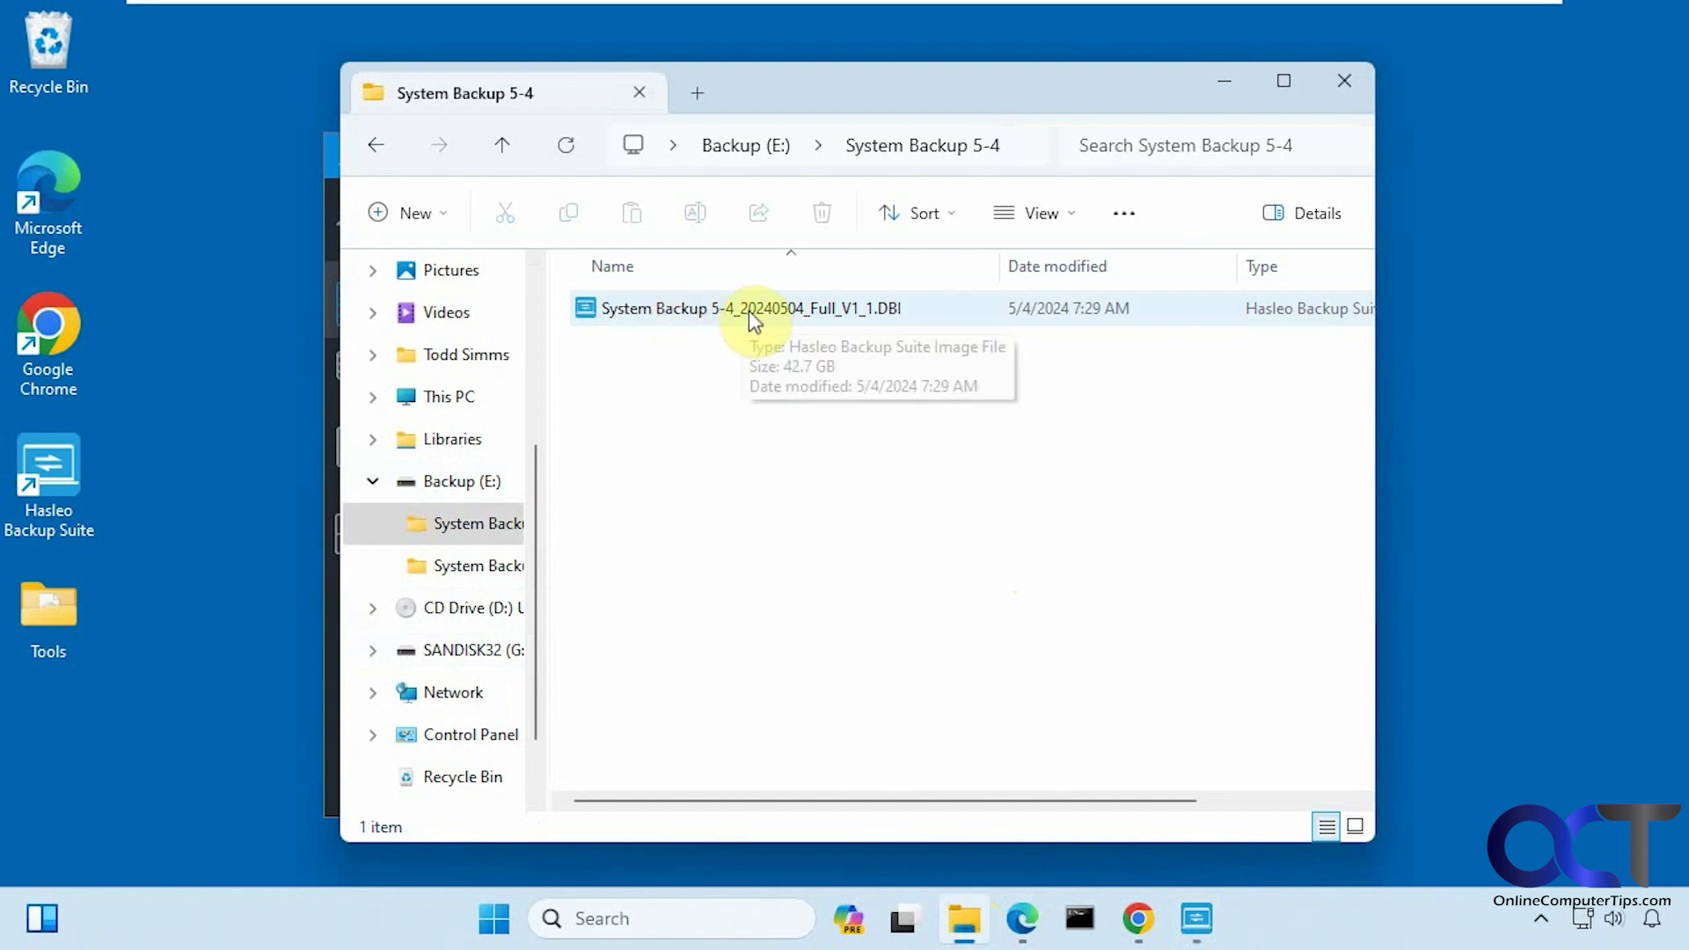
click(1362, 77)
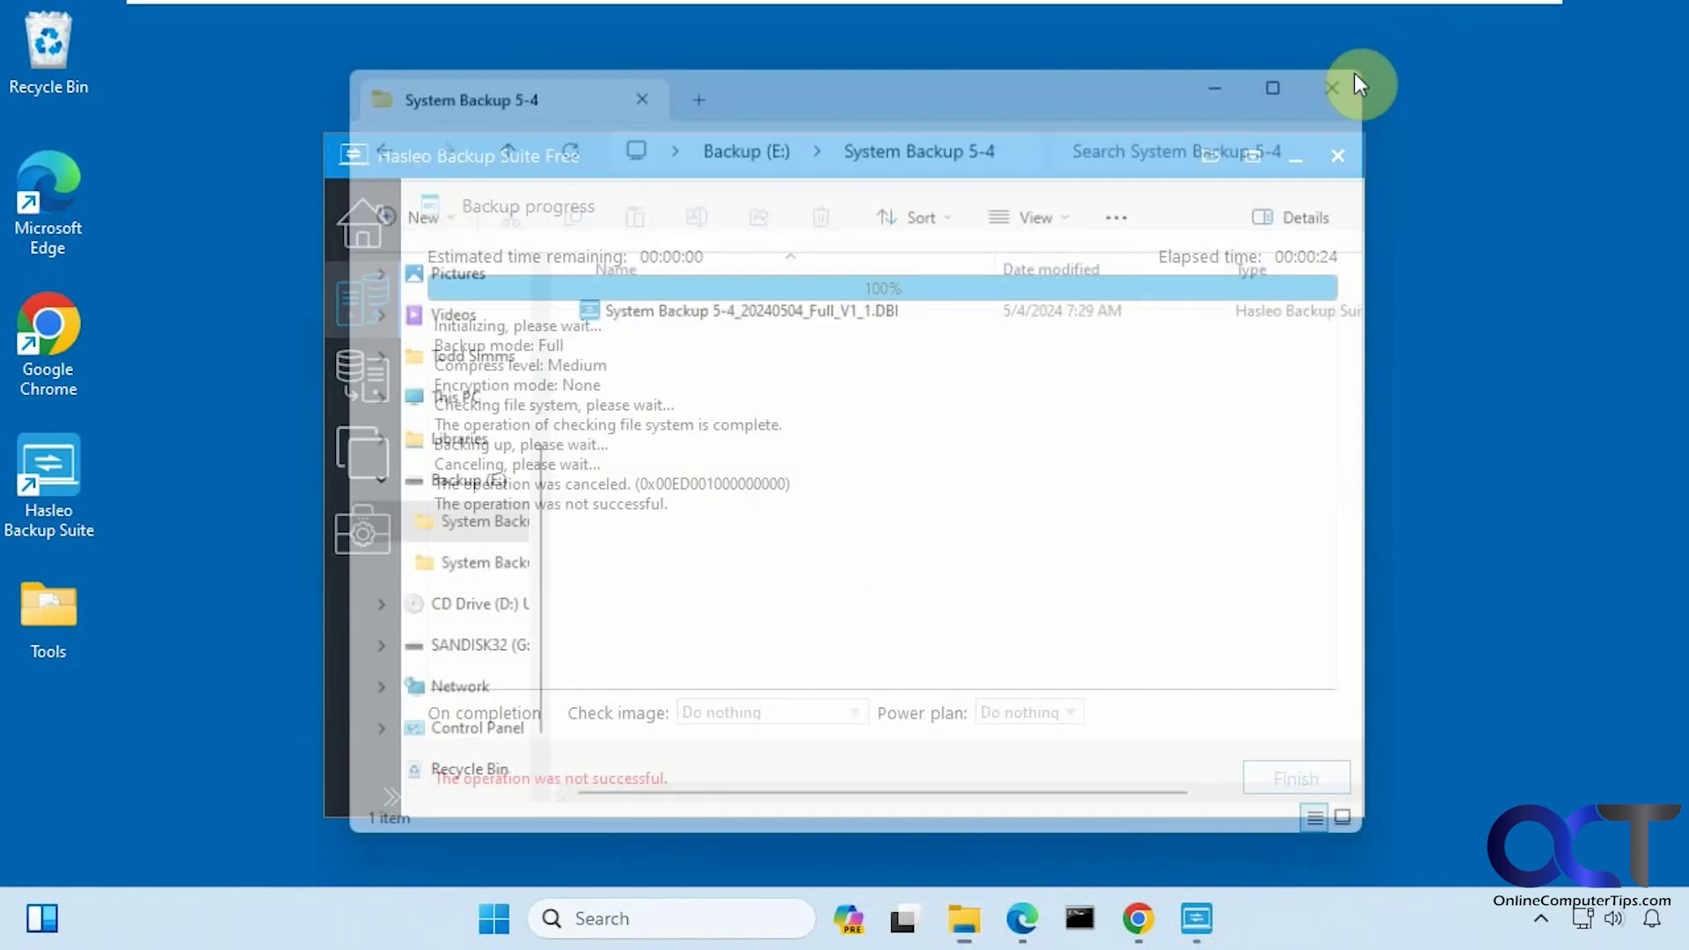
click(1310, 775)
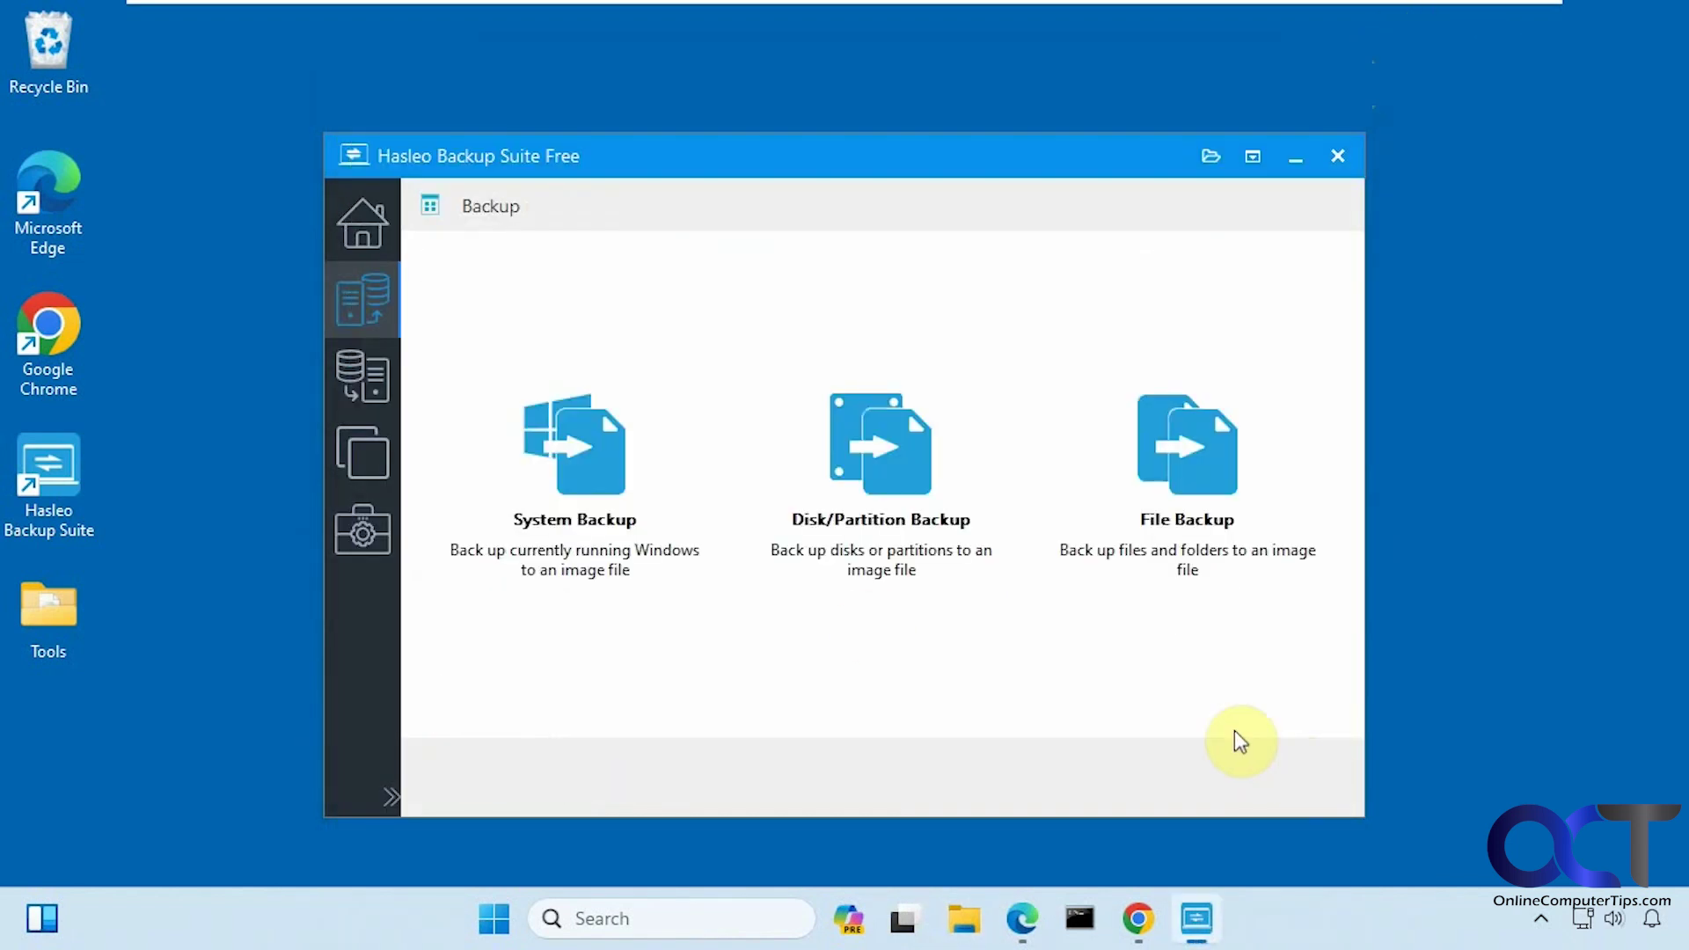
Step: Create a text document named Before Image Restore.txt on the desktop and place it below the Tools folder
right_click(70, 704)
mouse_move(182, 534)
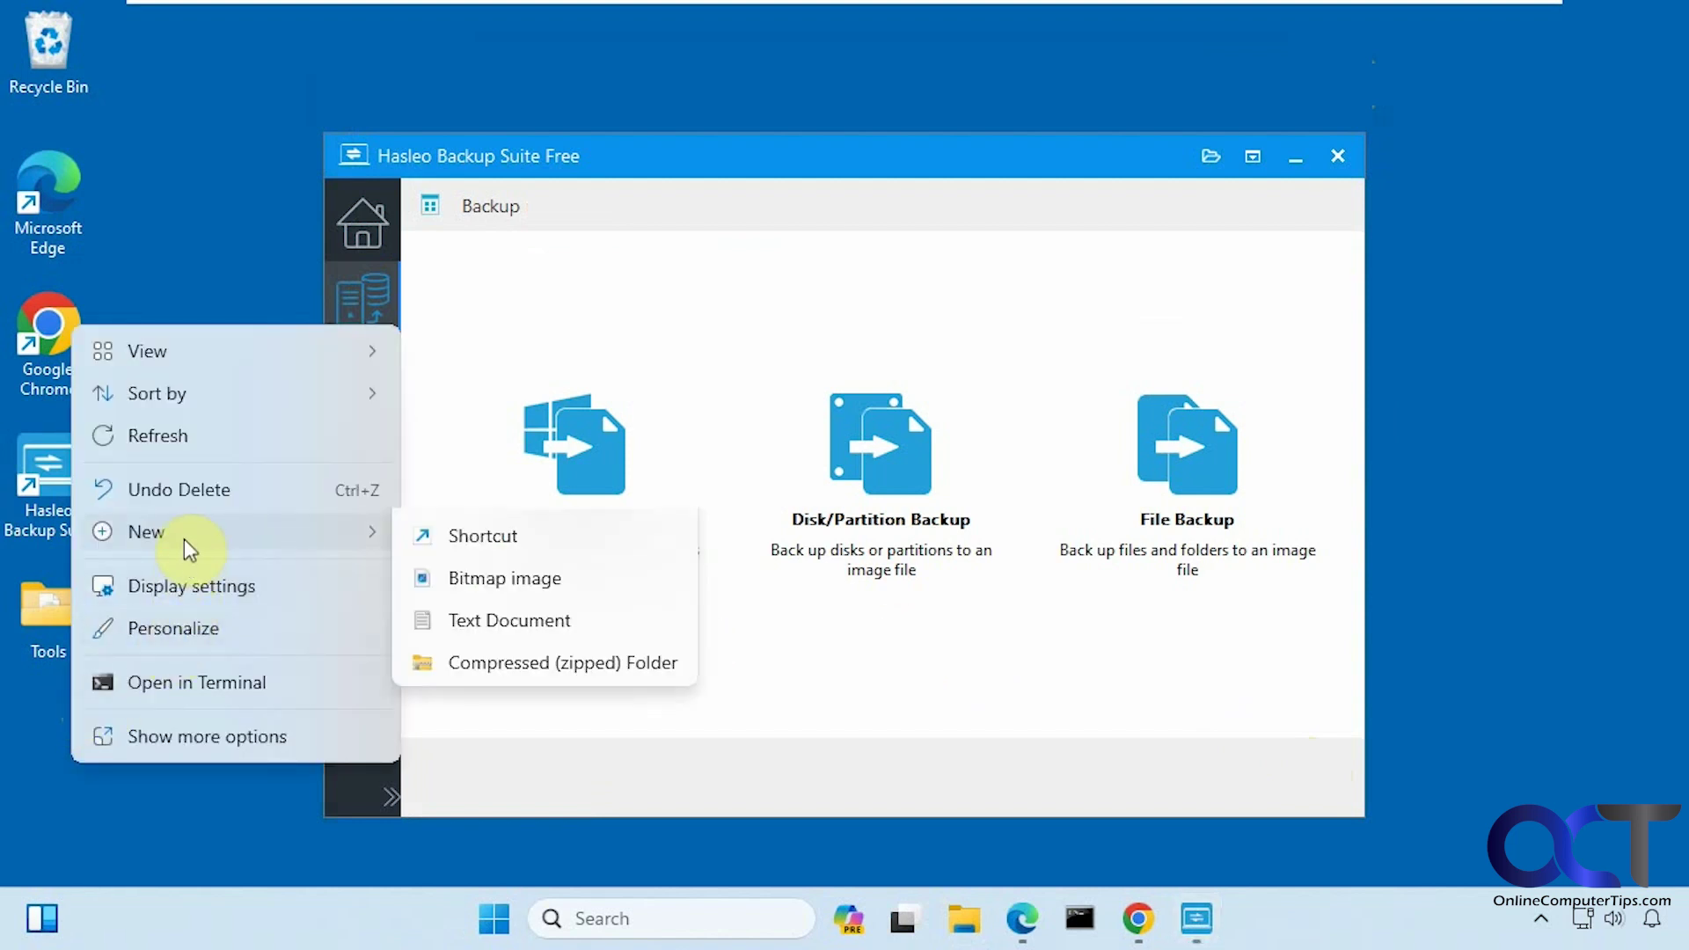
click(508, 662)
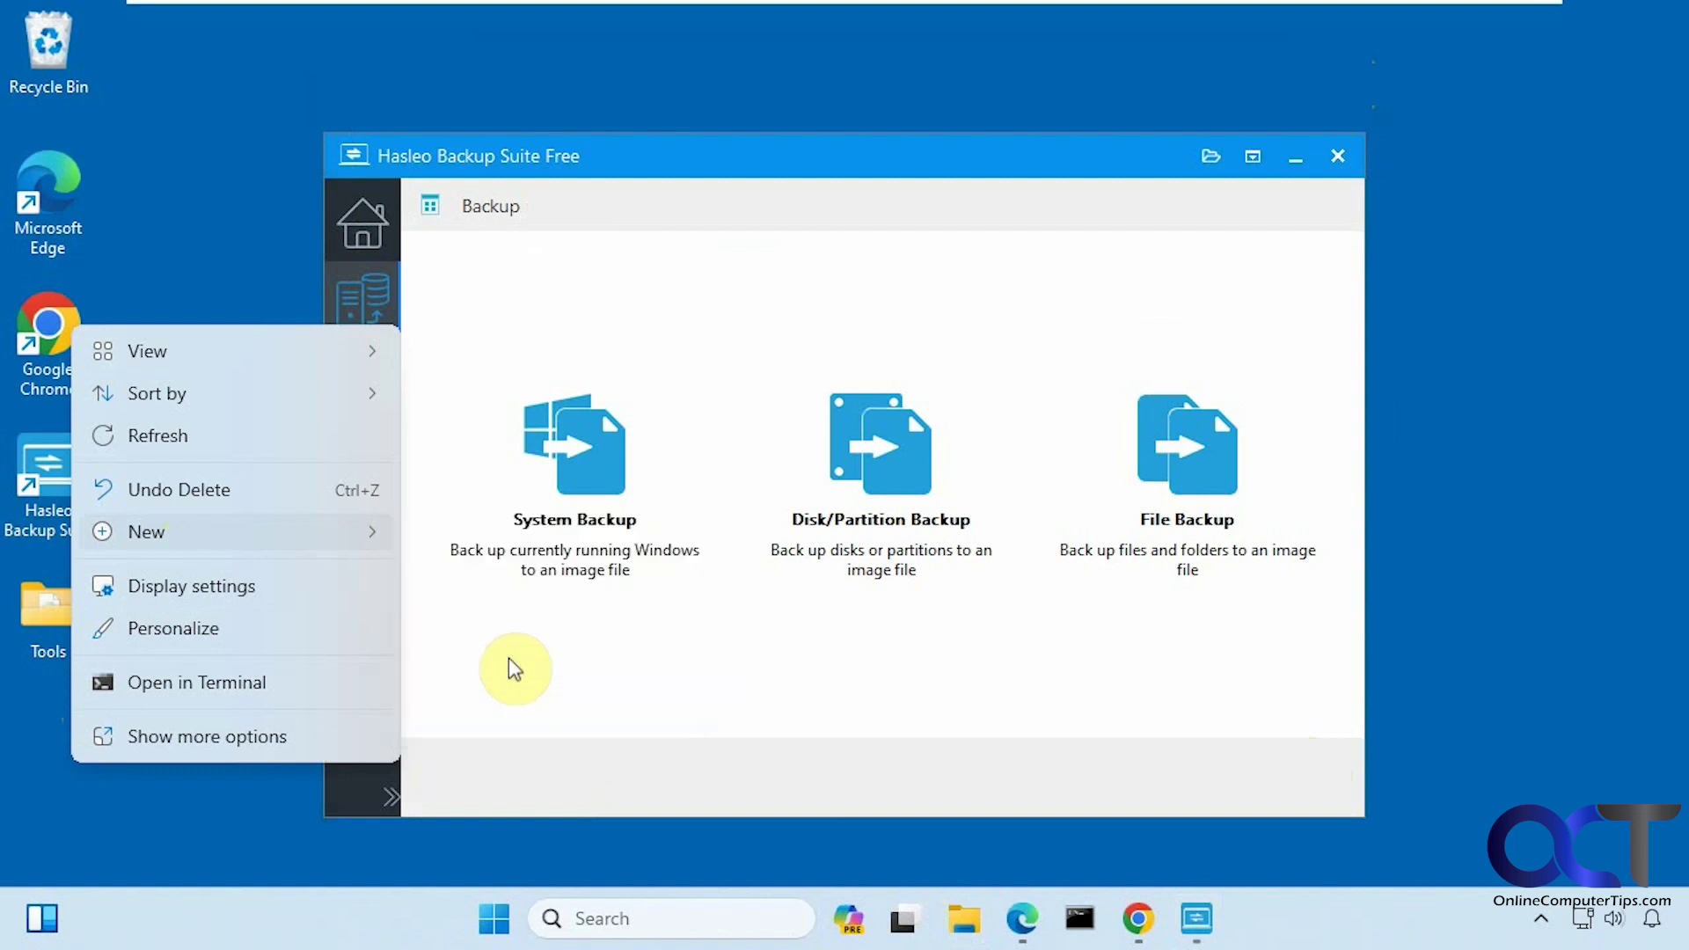
text(Before Imag)
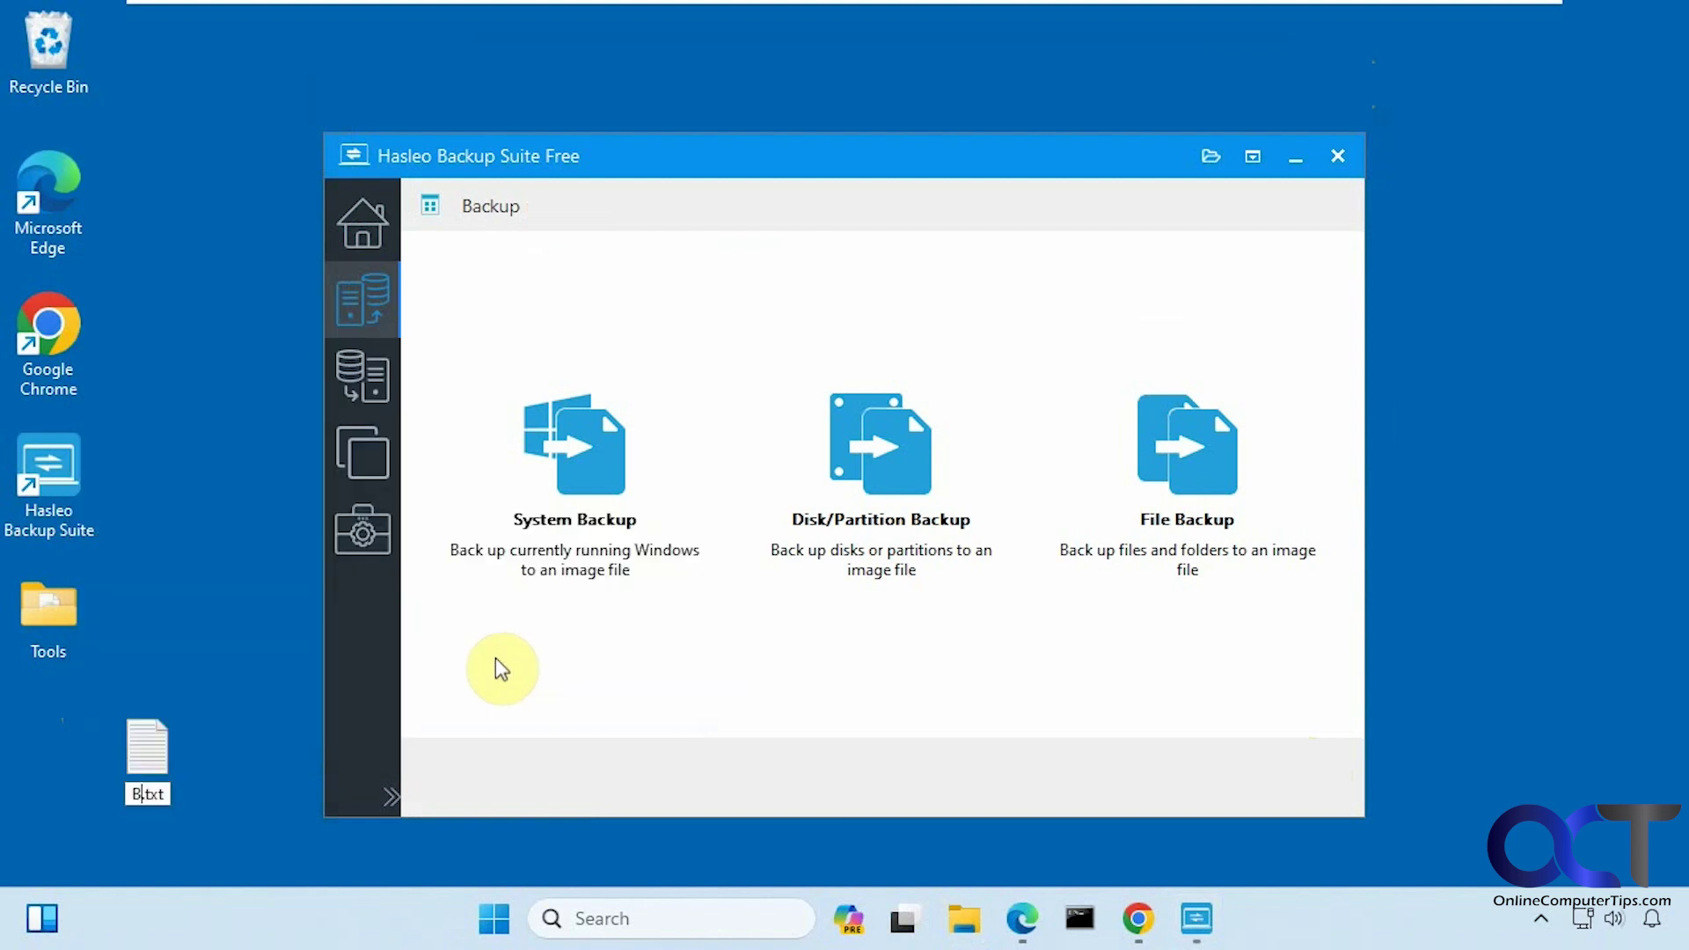
text(e Restore)
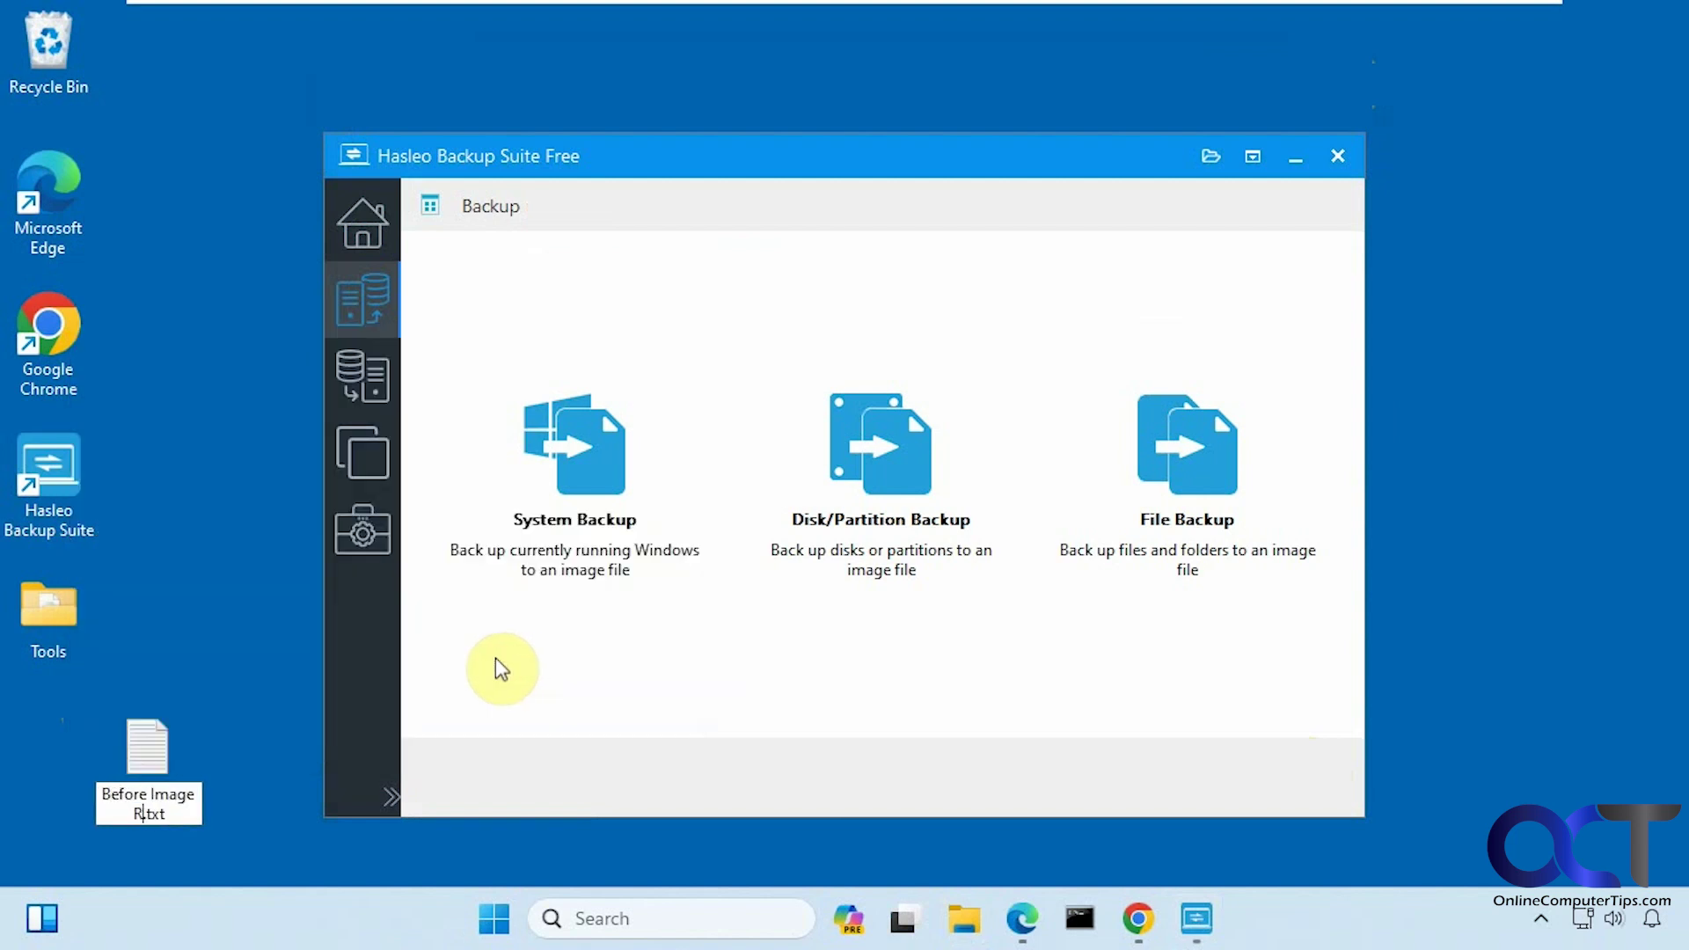
key(Return)
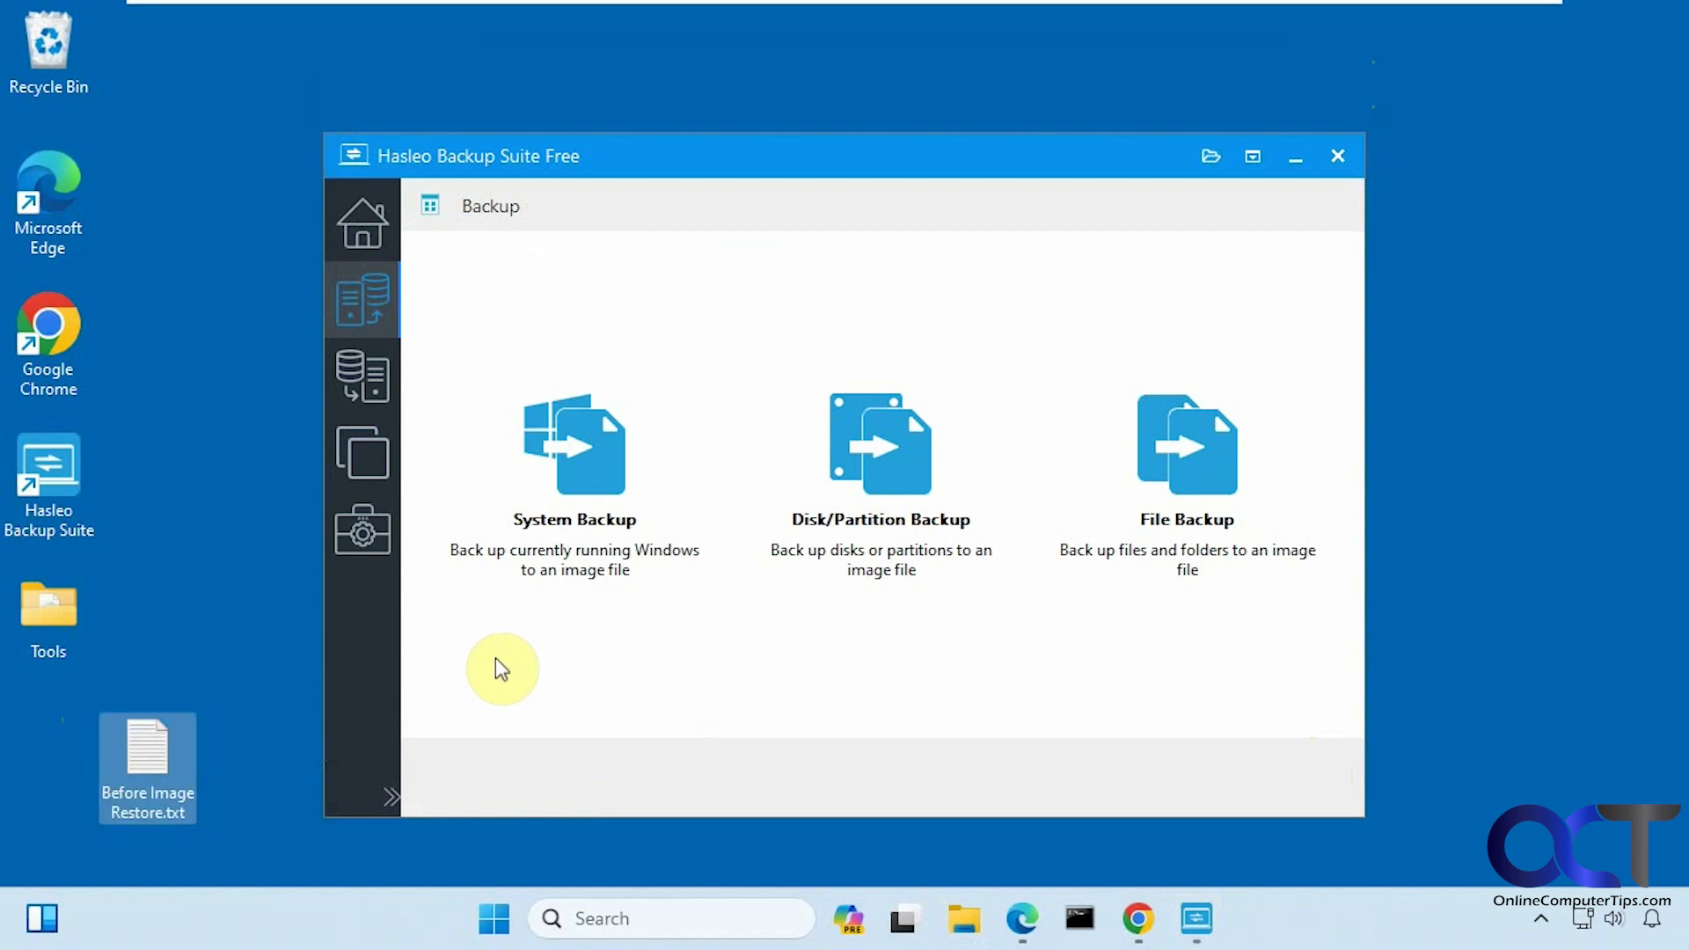
drag(143, 767, 130, 755)
drag(56, 718, 56, 719)
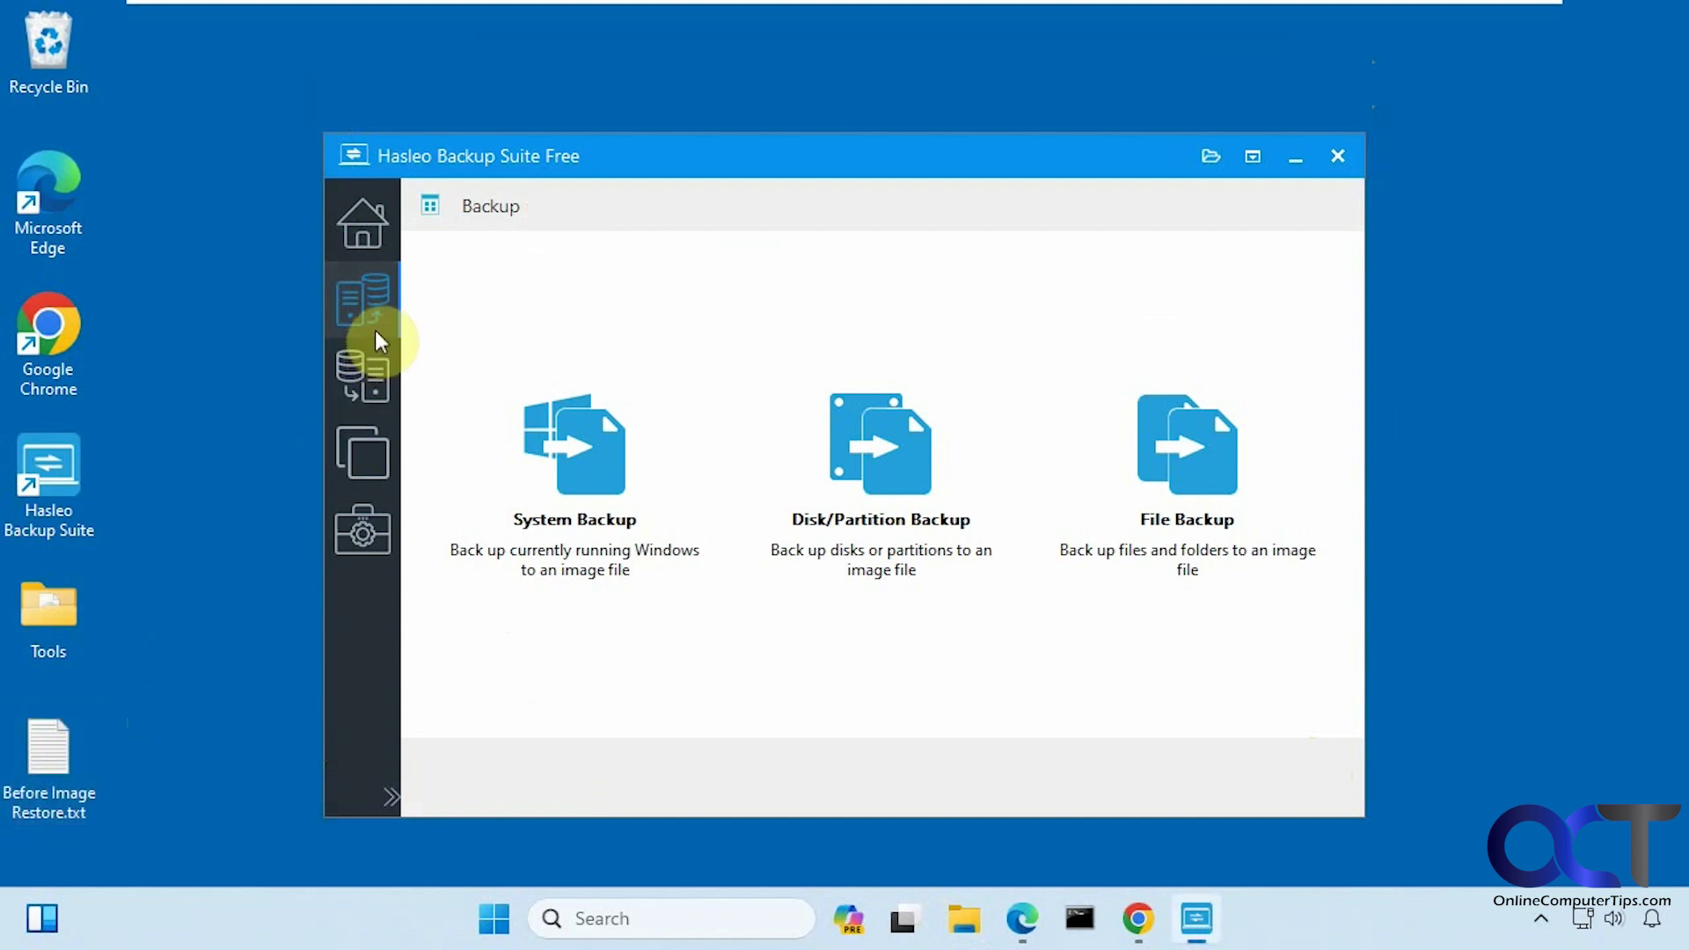
Step: Review the backup tasks available for restoring, including System Backup 5-4, and return to the restore choices
click(370, 380)
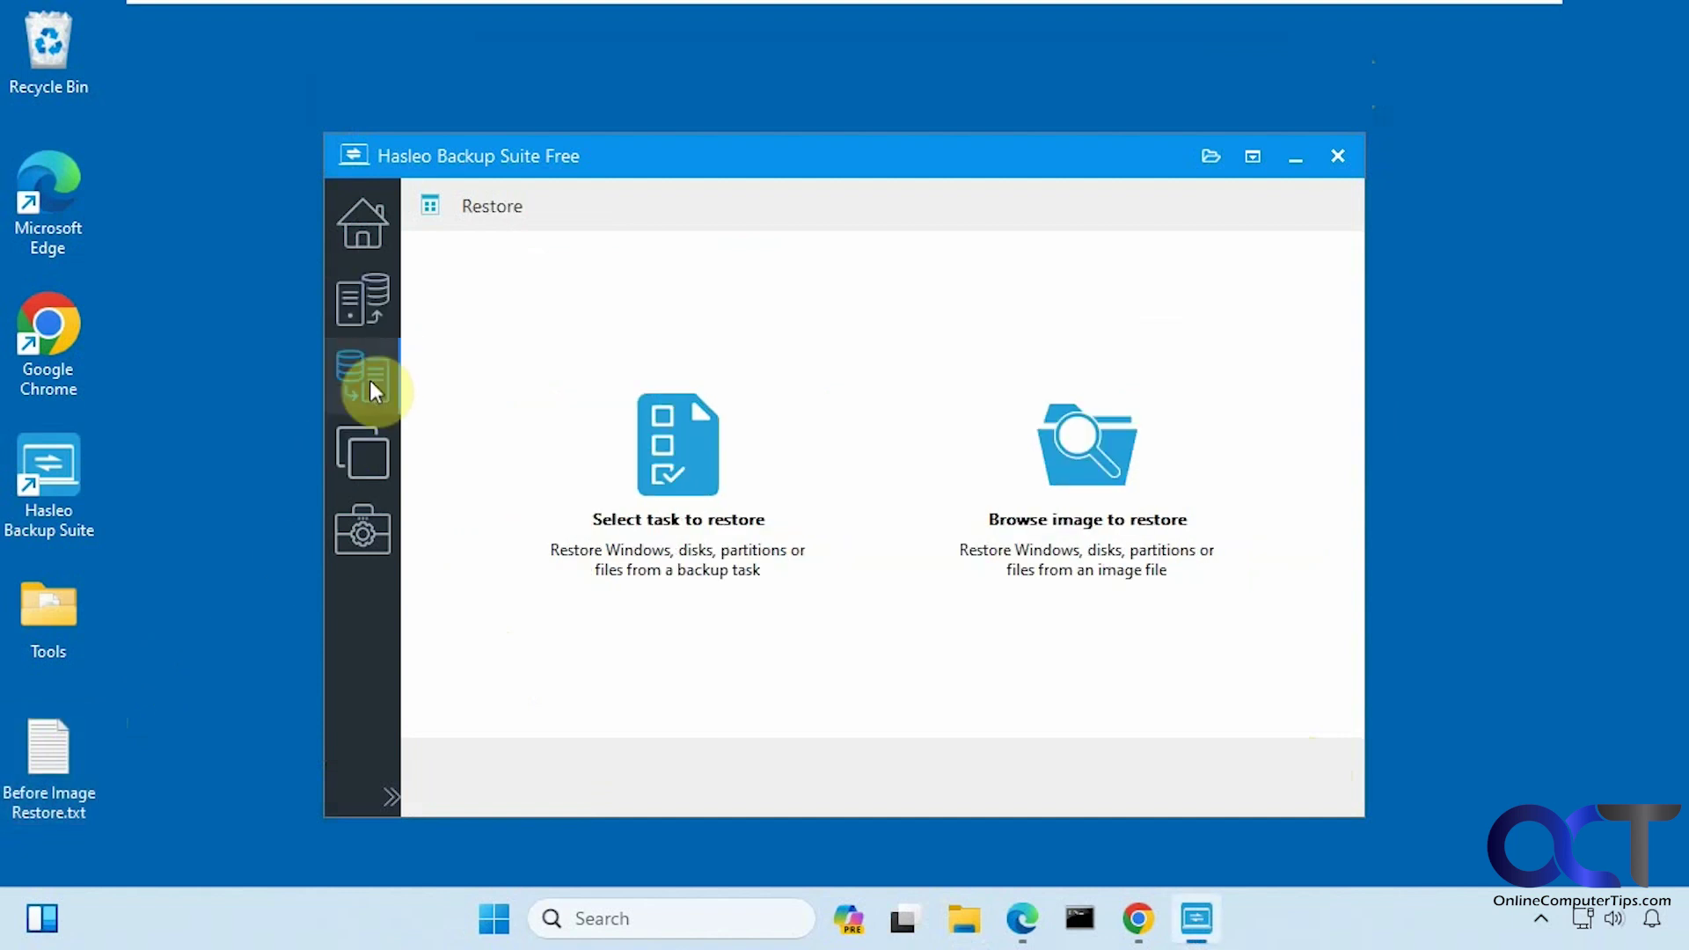
click(666, 483)
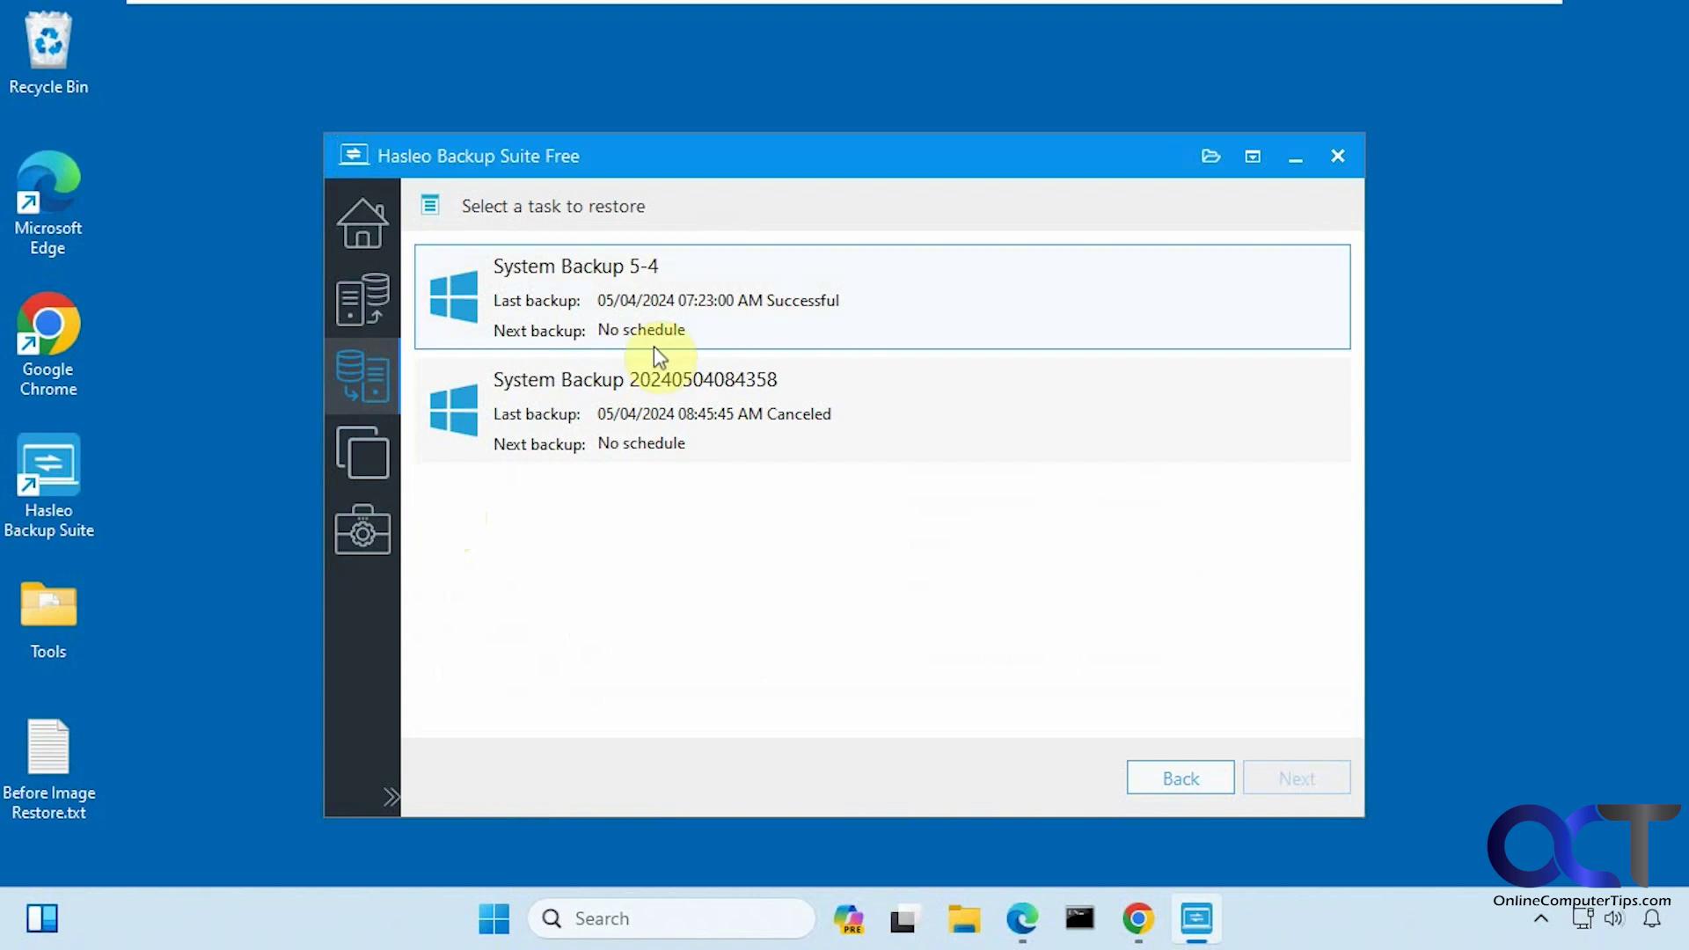
click(645, 321)
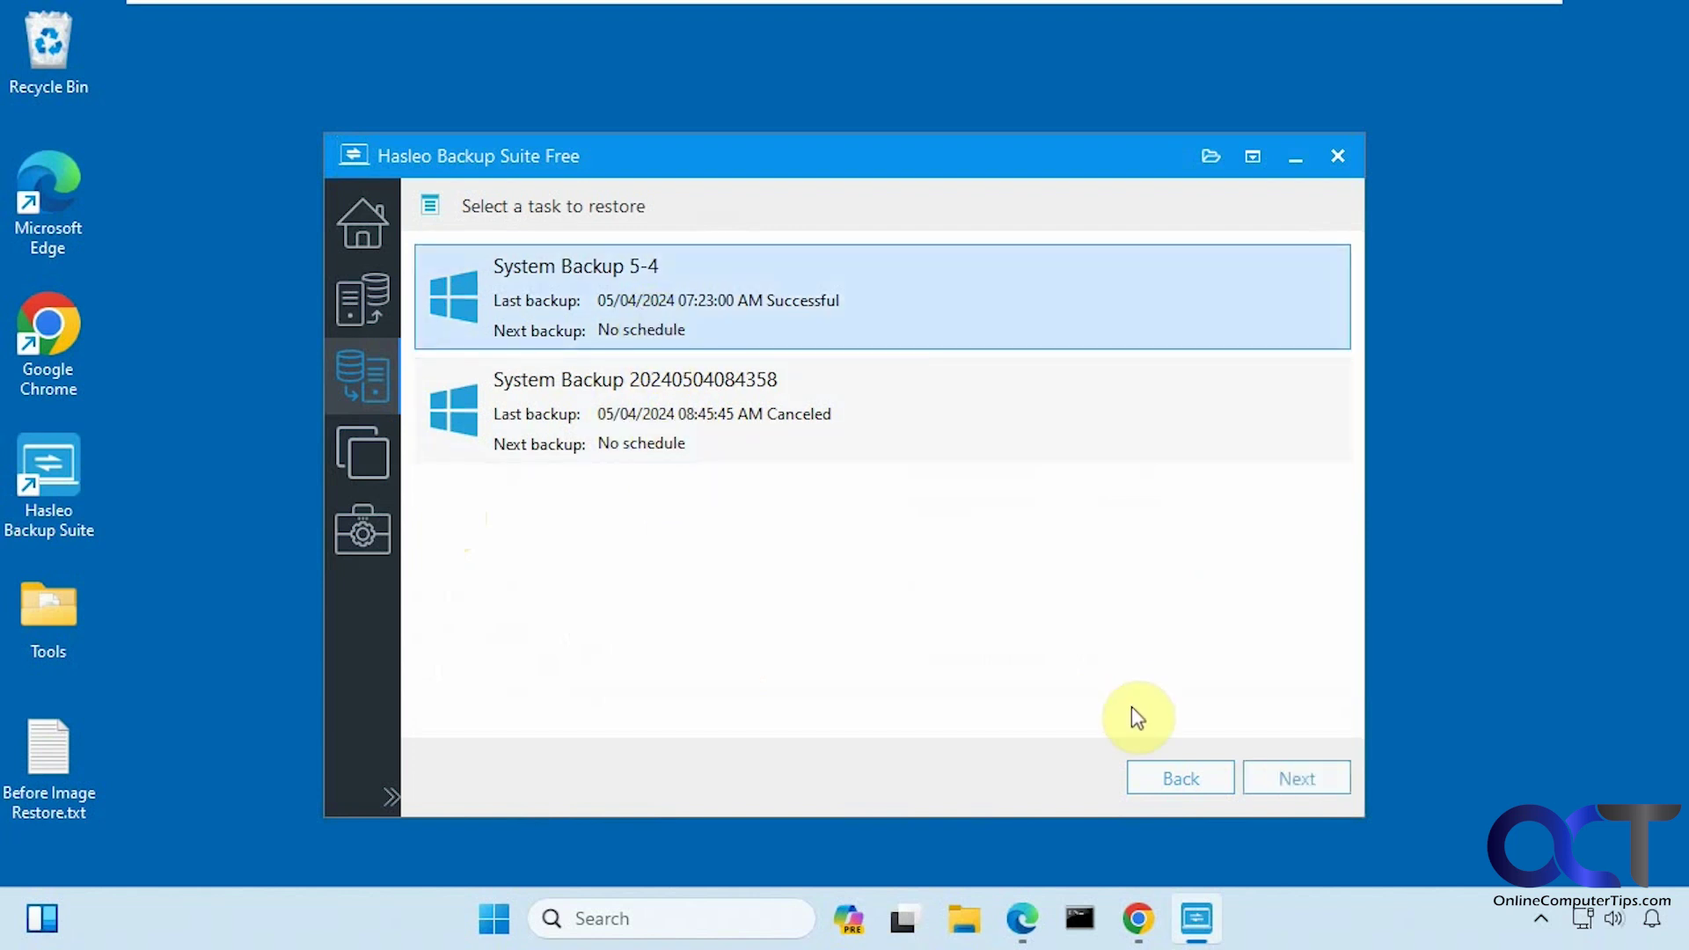
click(1176, 780)
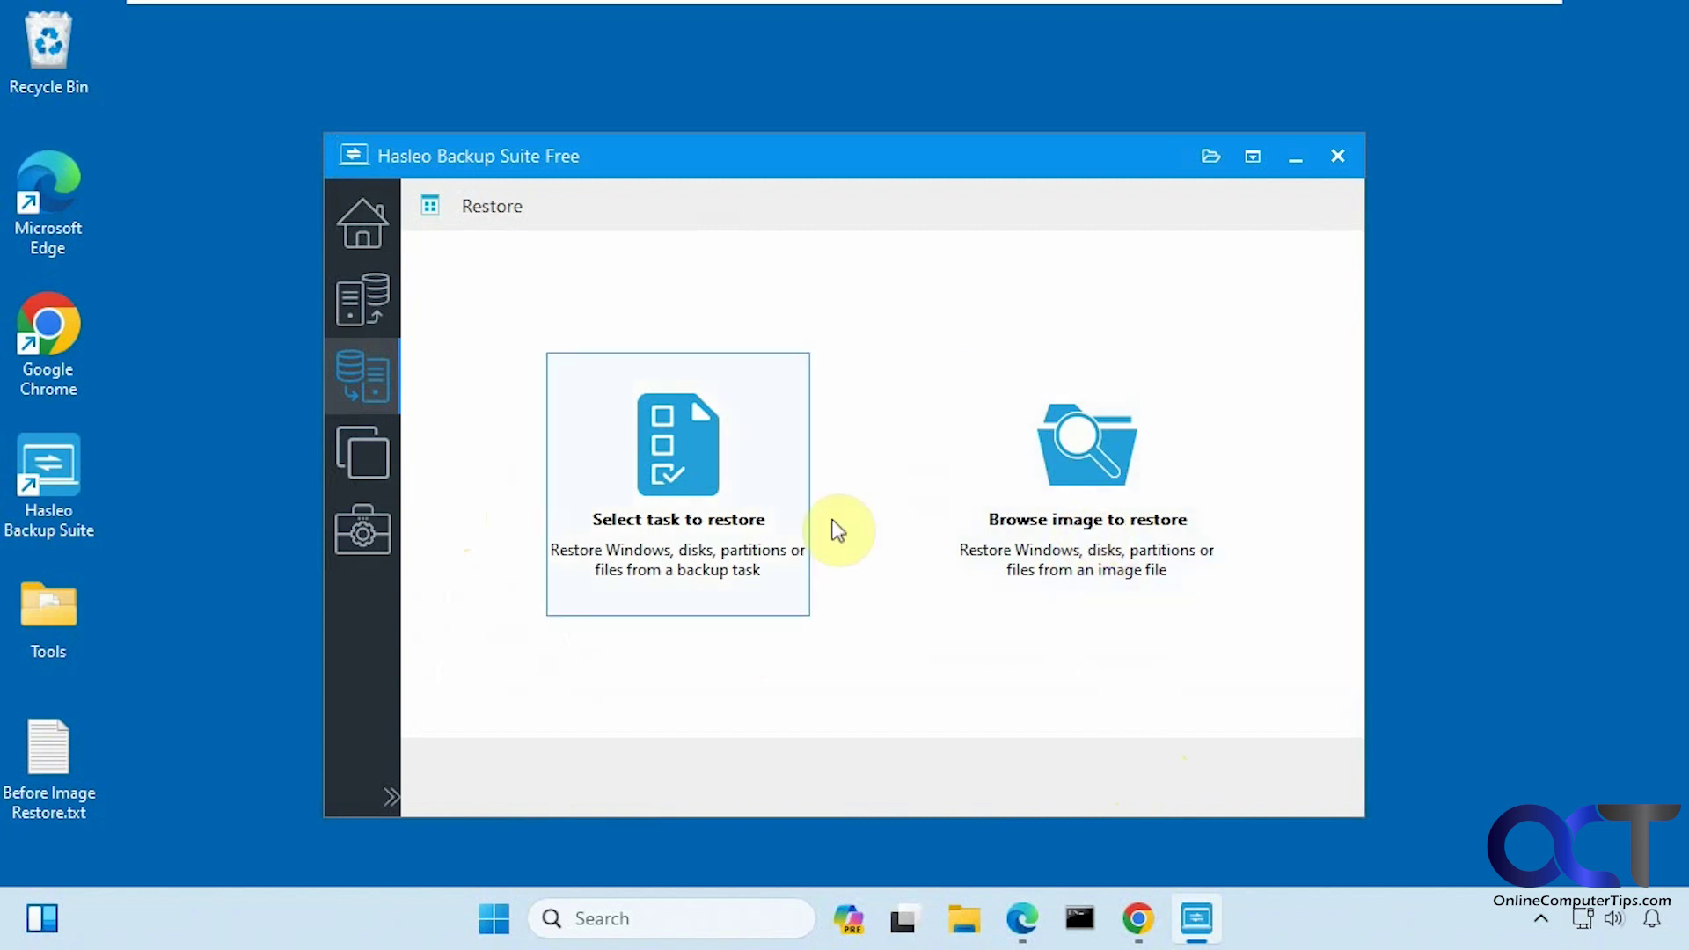
click(755, 528)
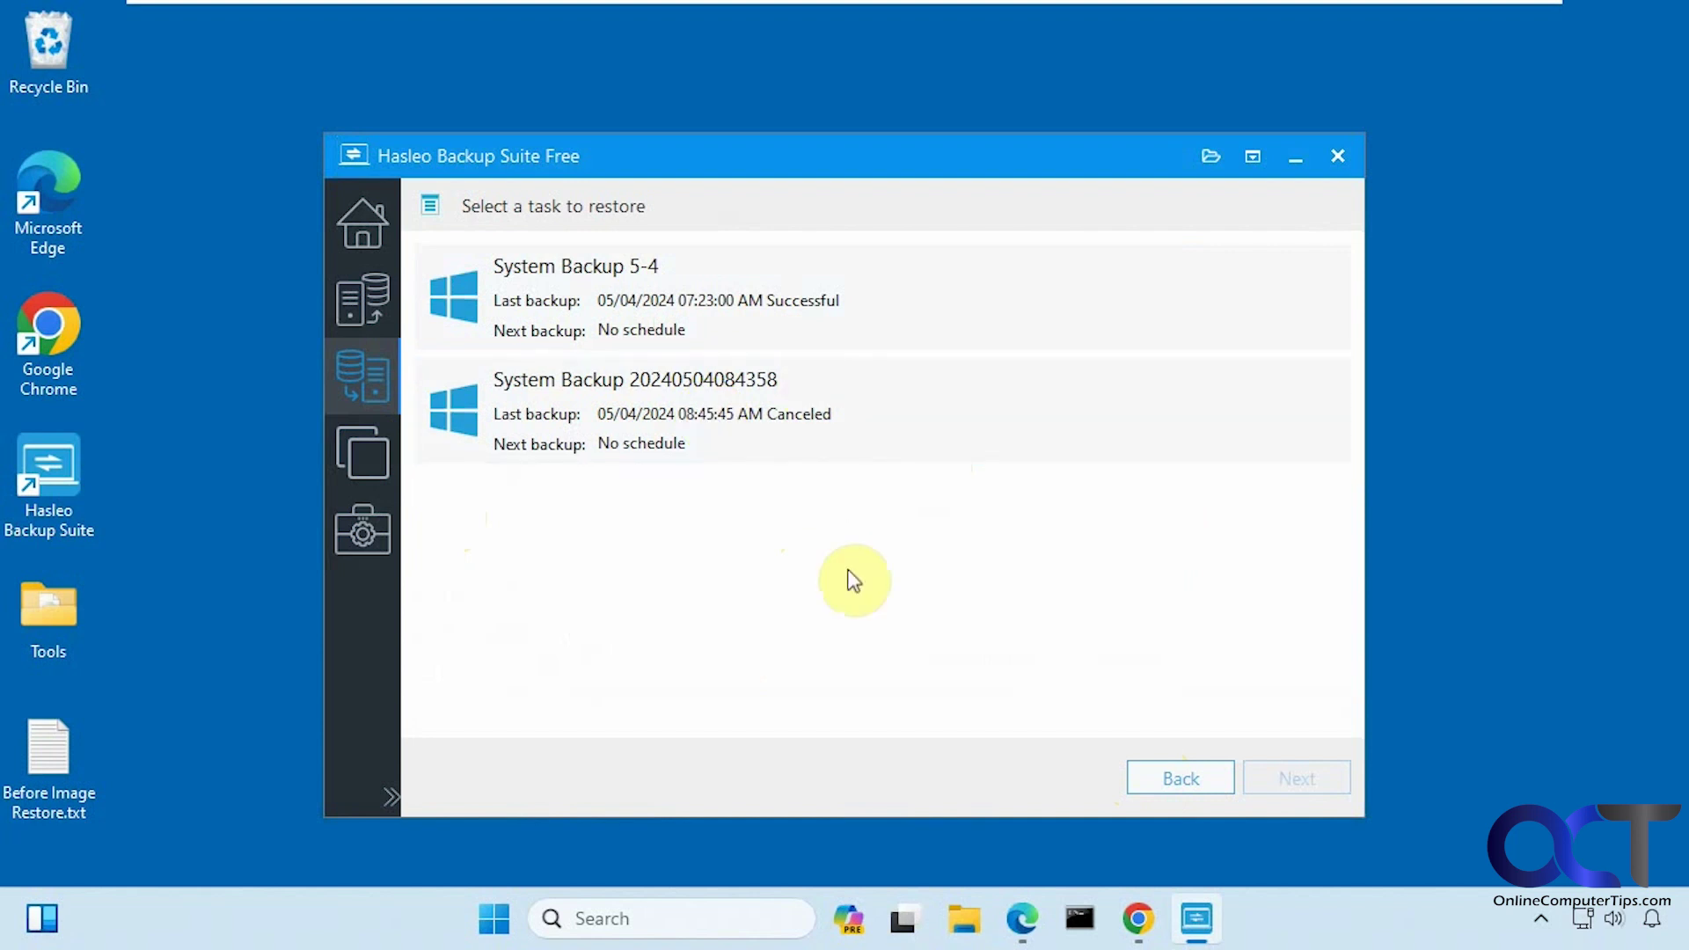
click(1149, 776)
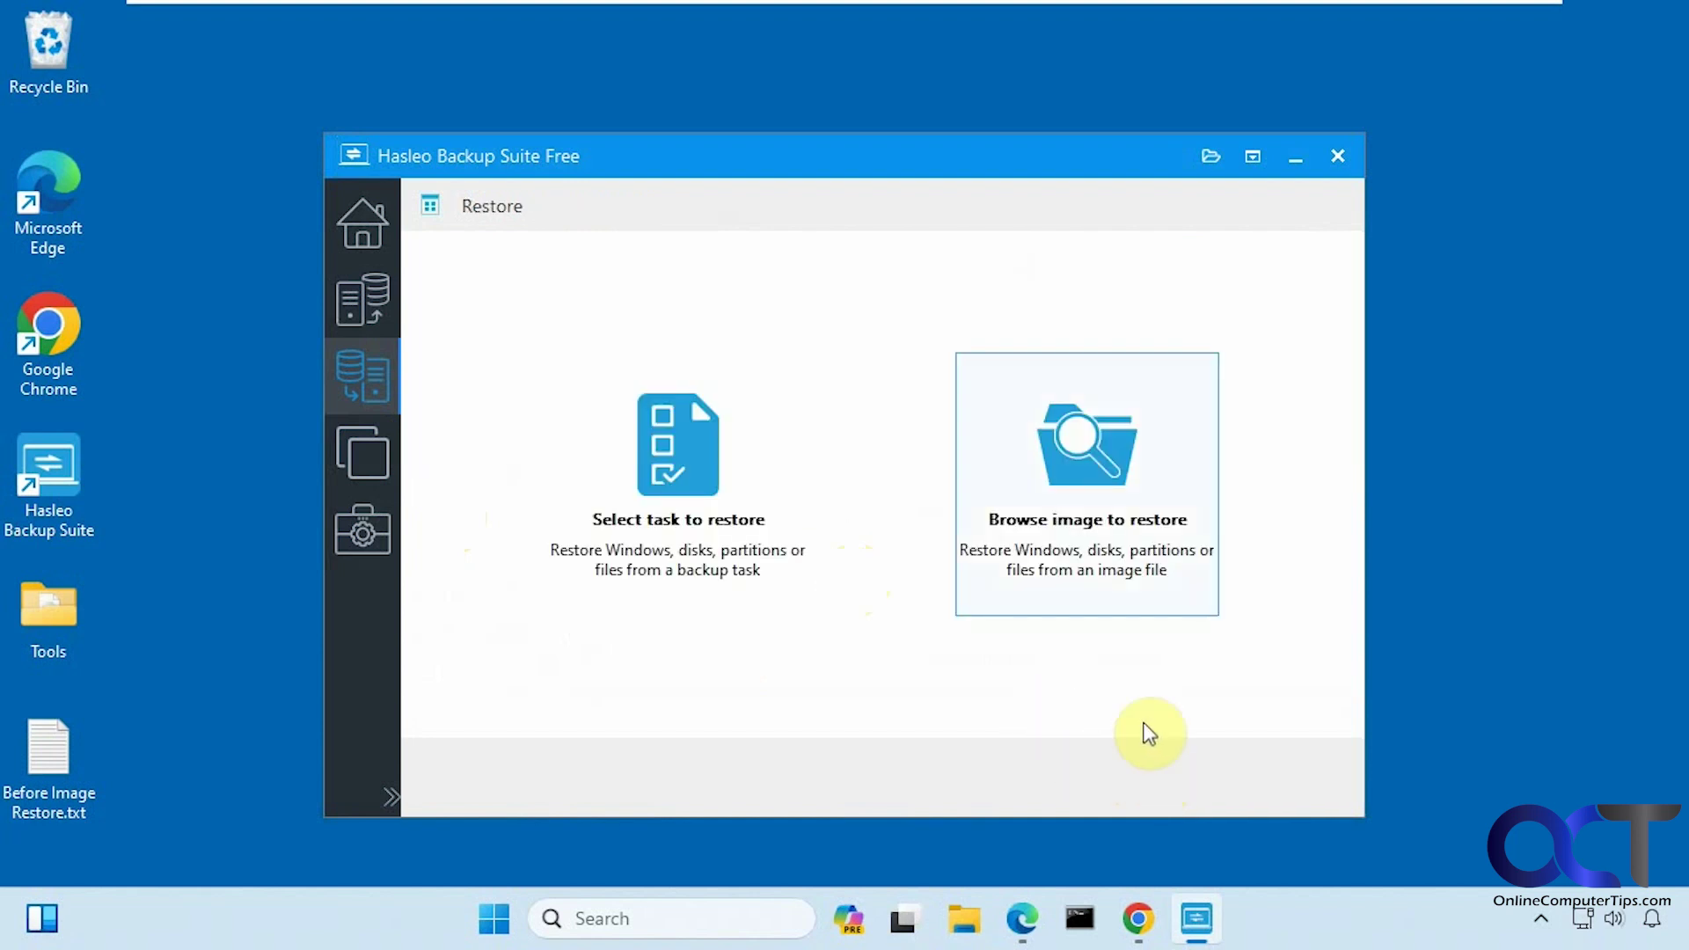
Step: Load the backup image from the System Backup 5-4 folder on the Backup (E:) drive for restoring
click(1086, 523)
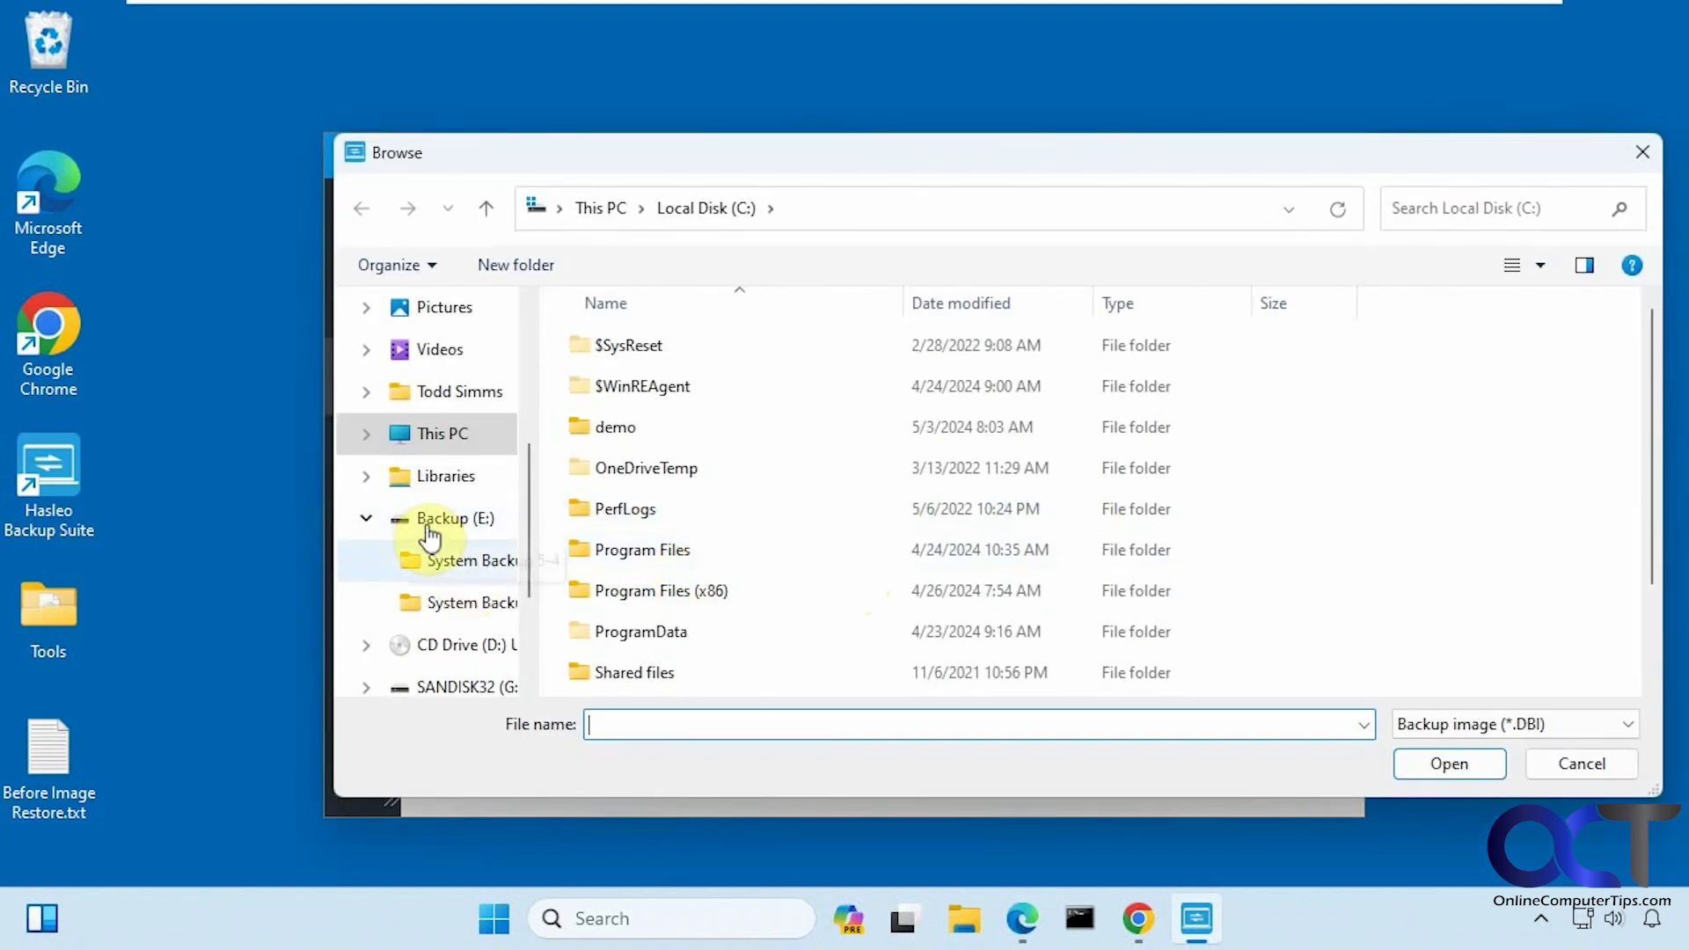
click(449, 559)
double_click(605, 346)
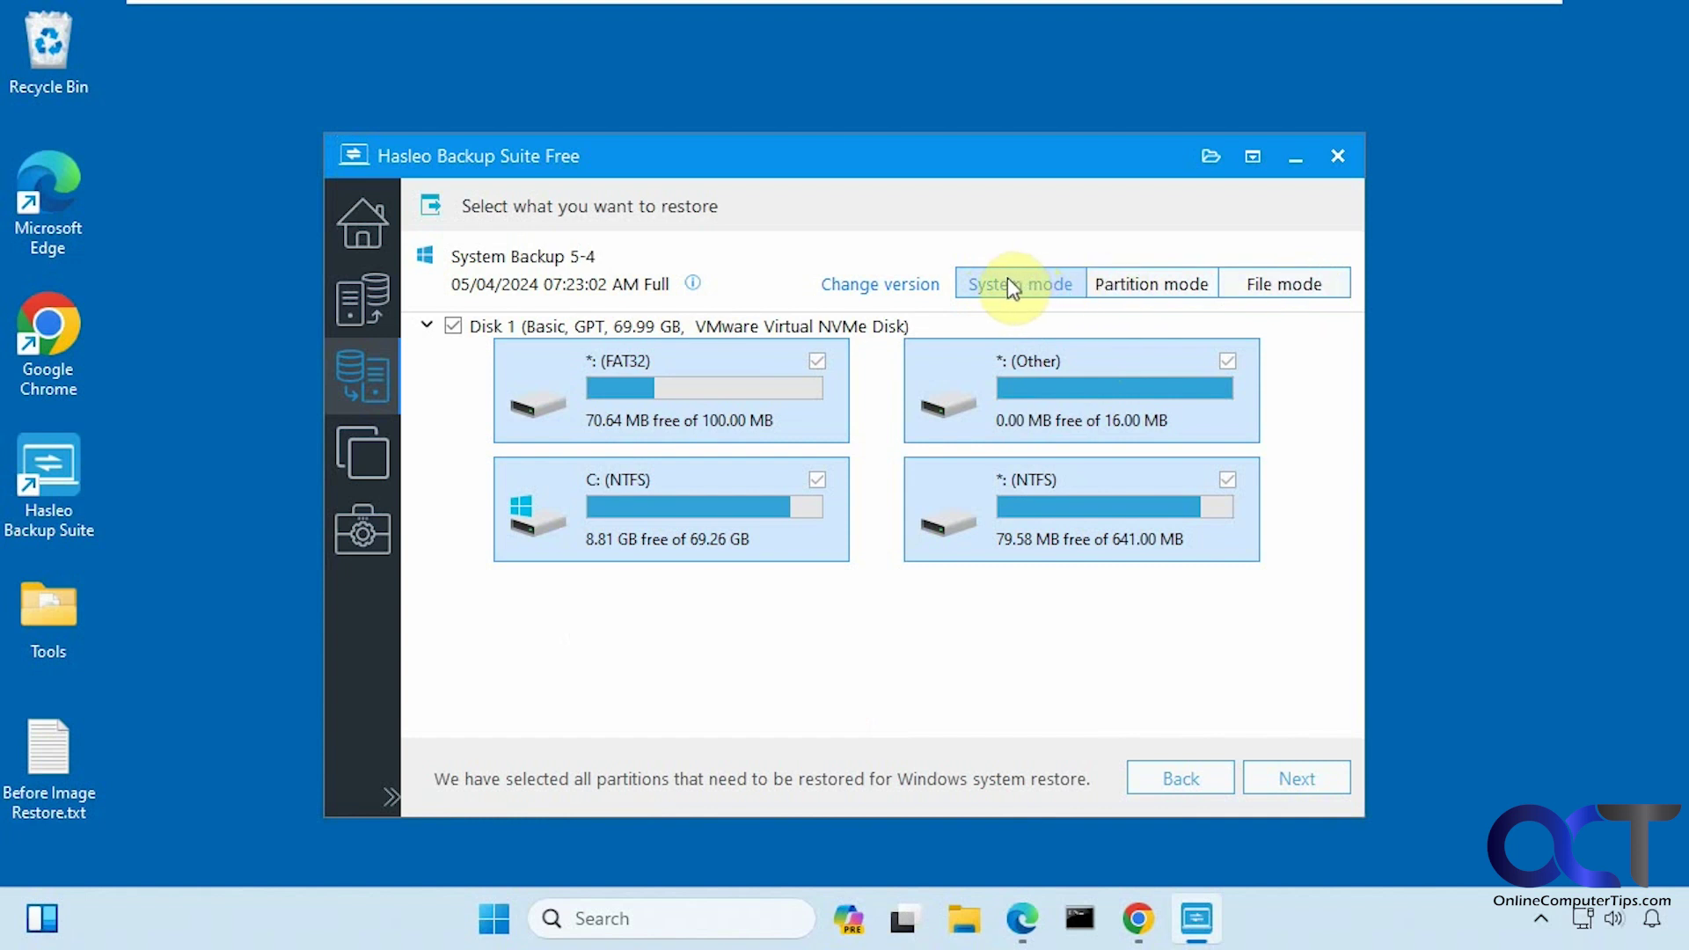
Step: Start a system-mode restore of all Disk 1 partitions to their original location with the default disk layout, accepting the data overwrite
click(1290, 780)
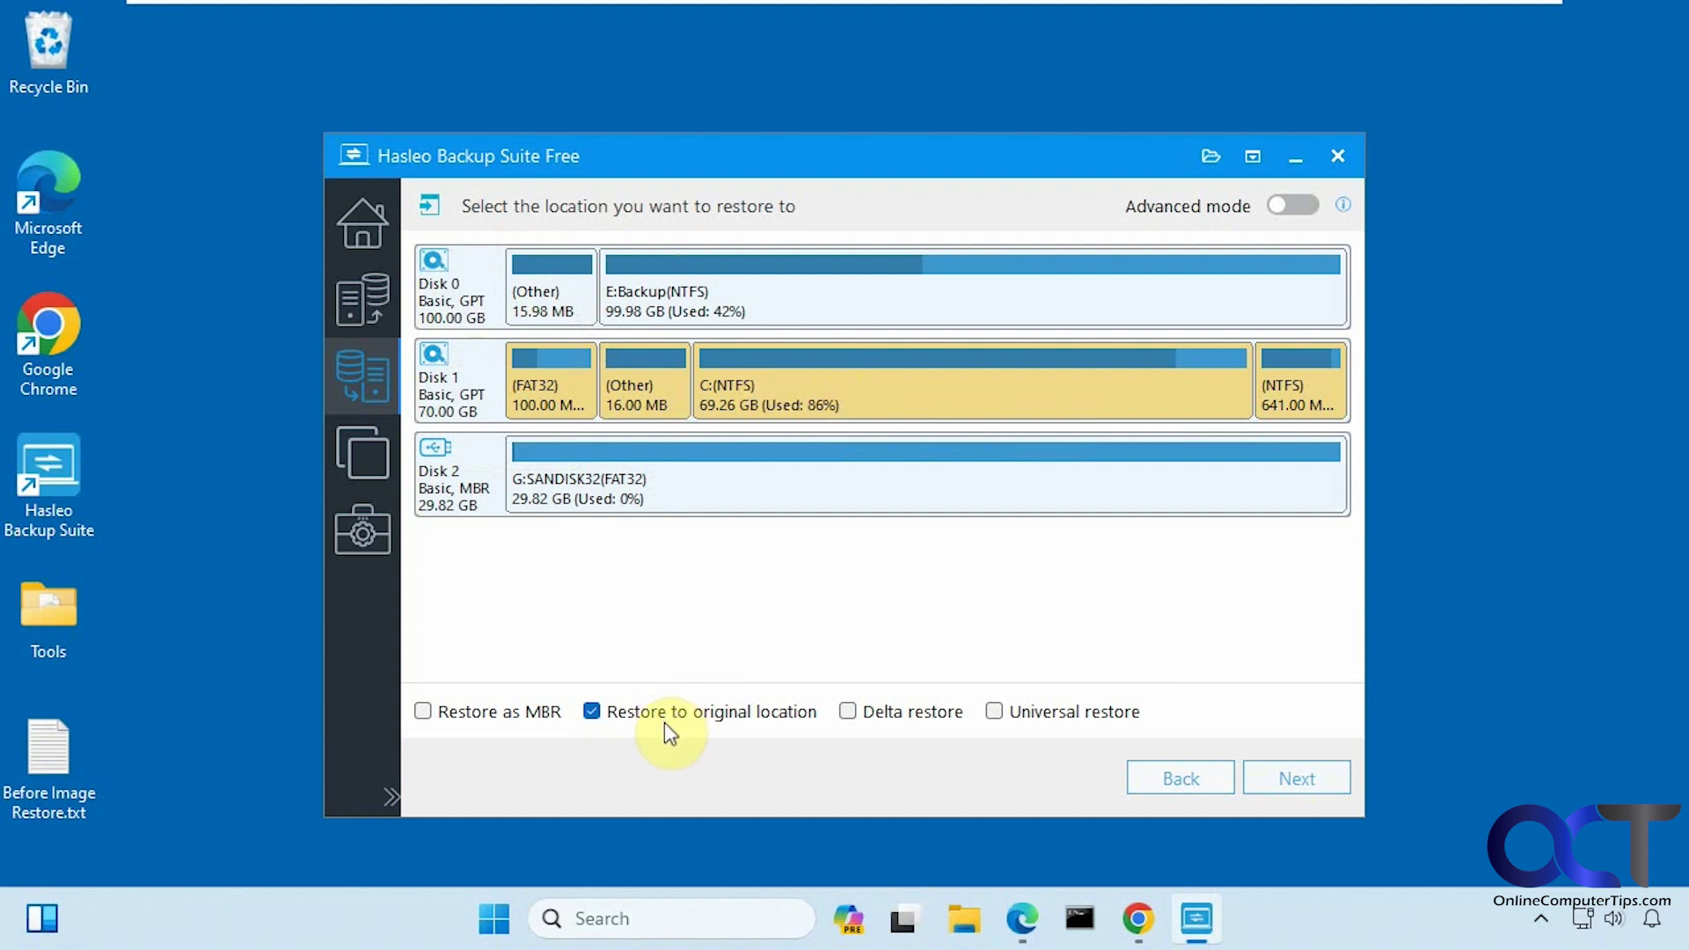
click(1264, 785)
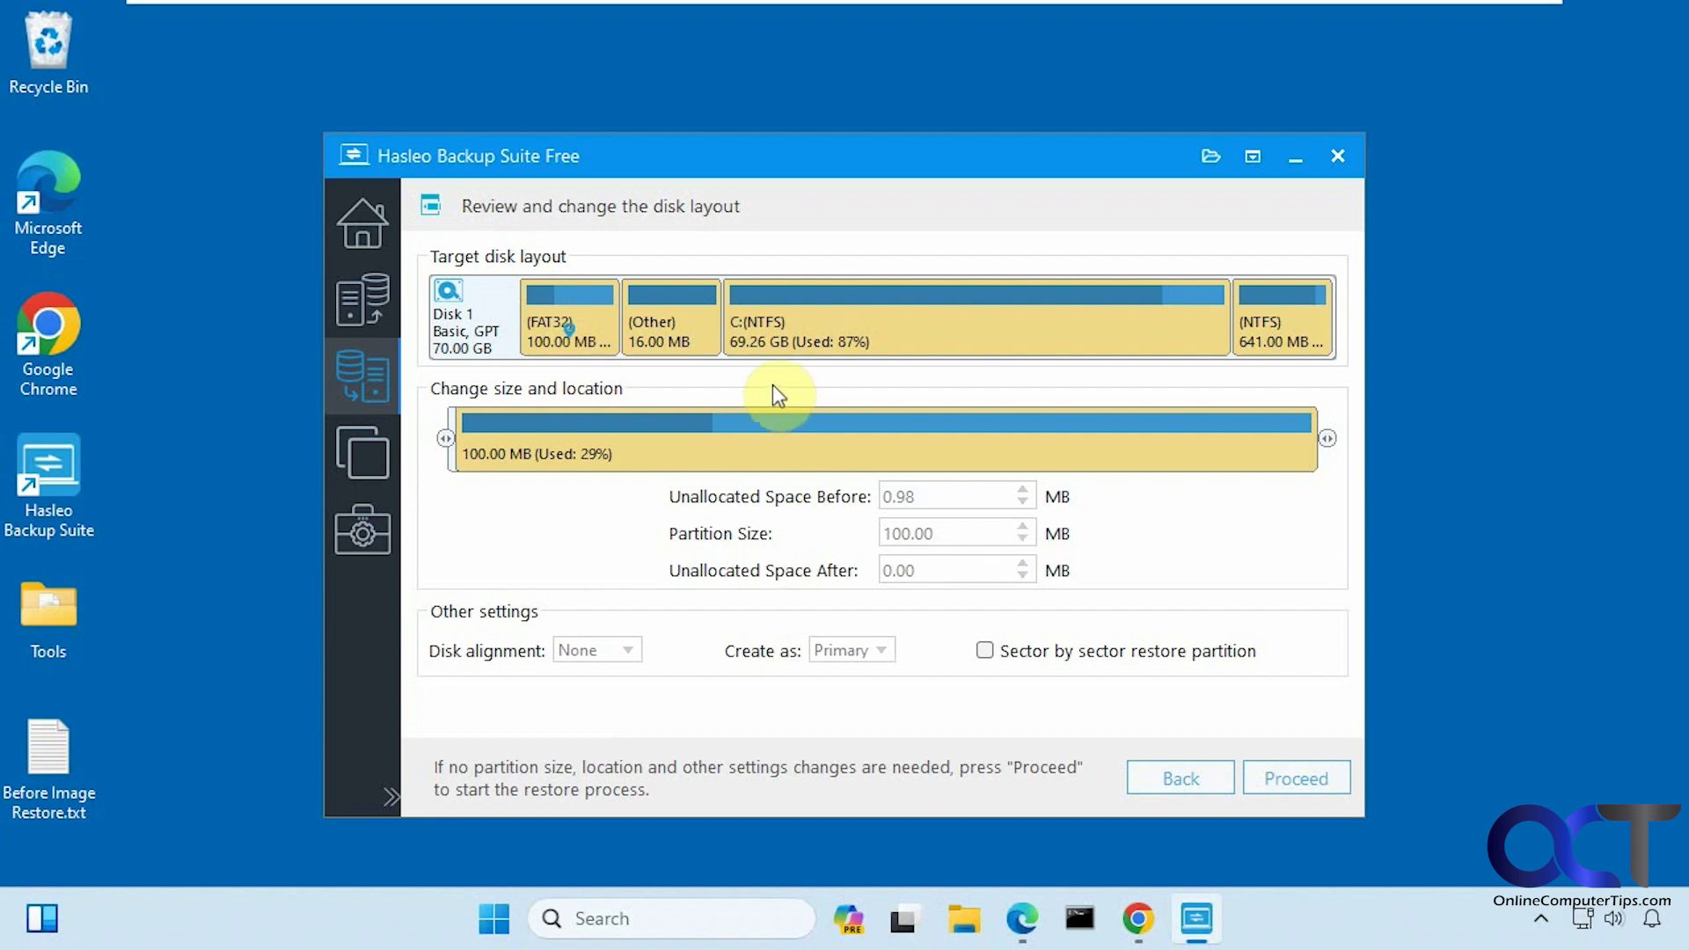
click(1286, 782)
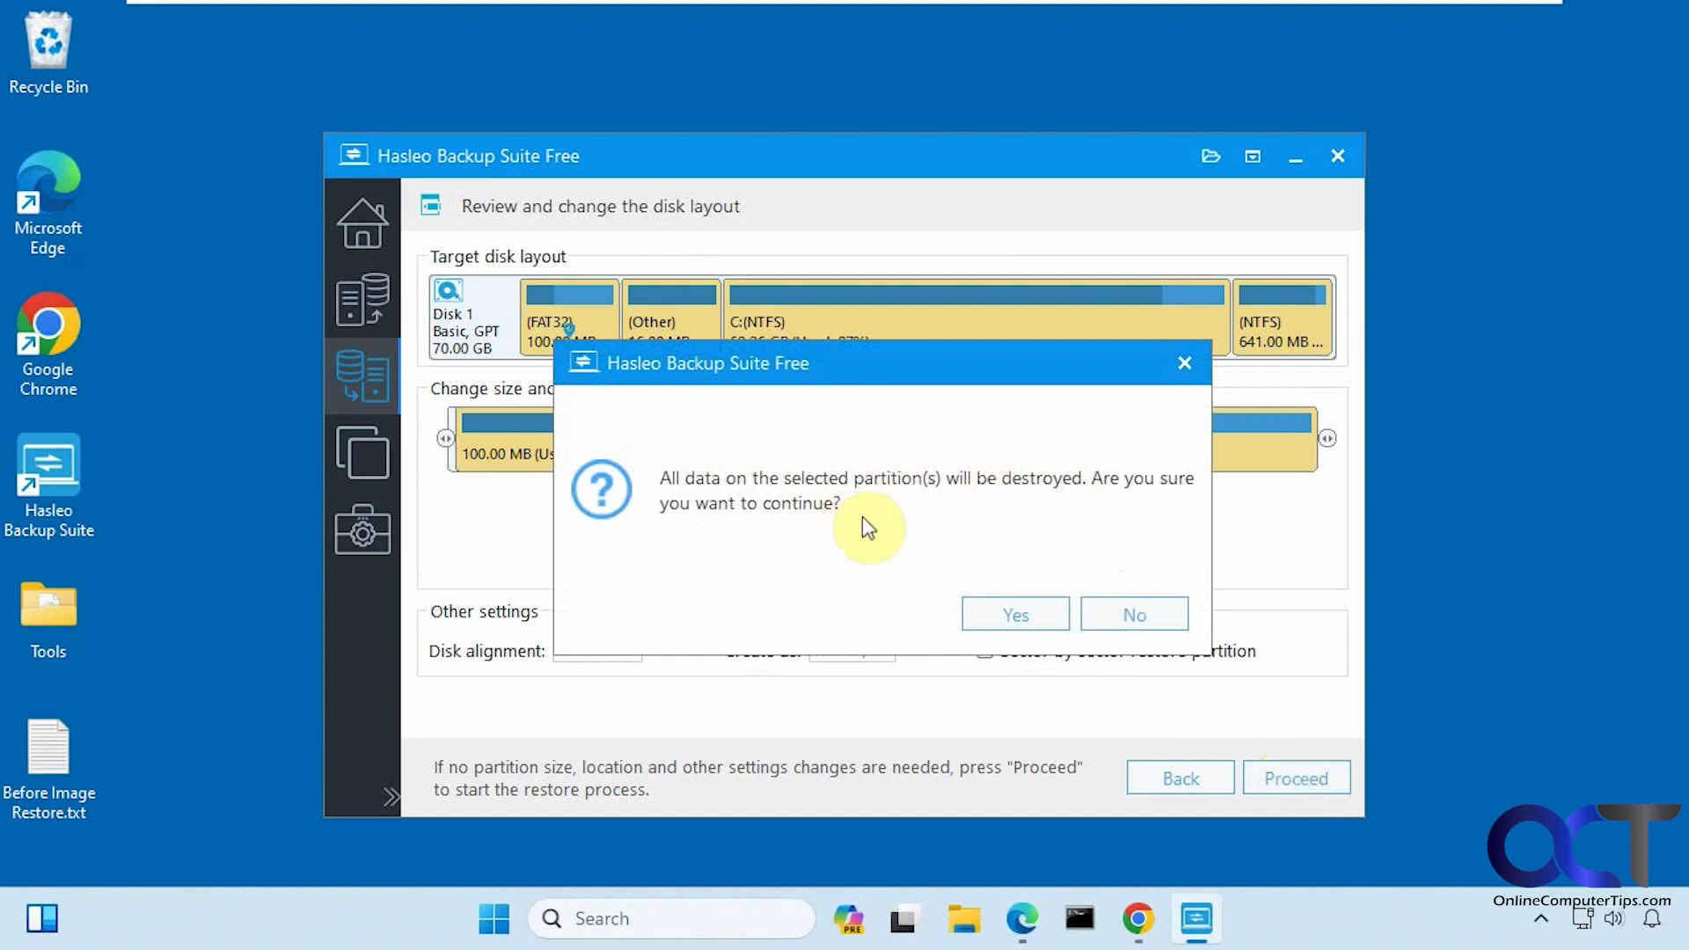
click(1010, 607)
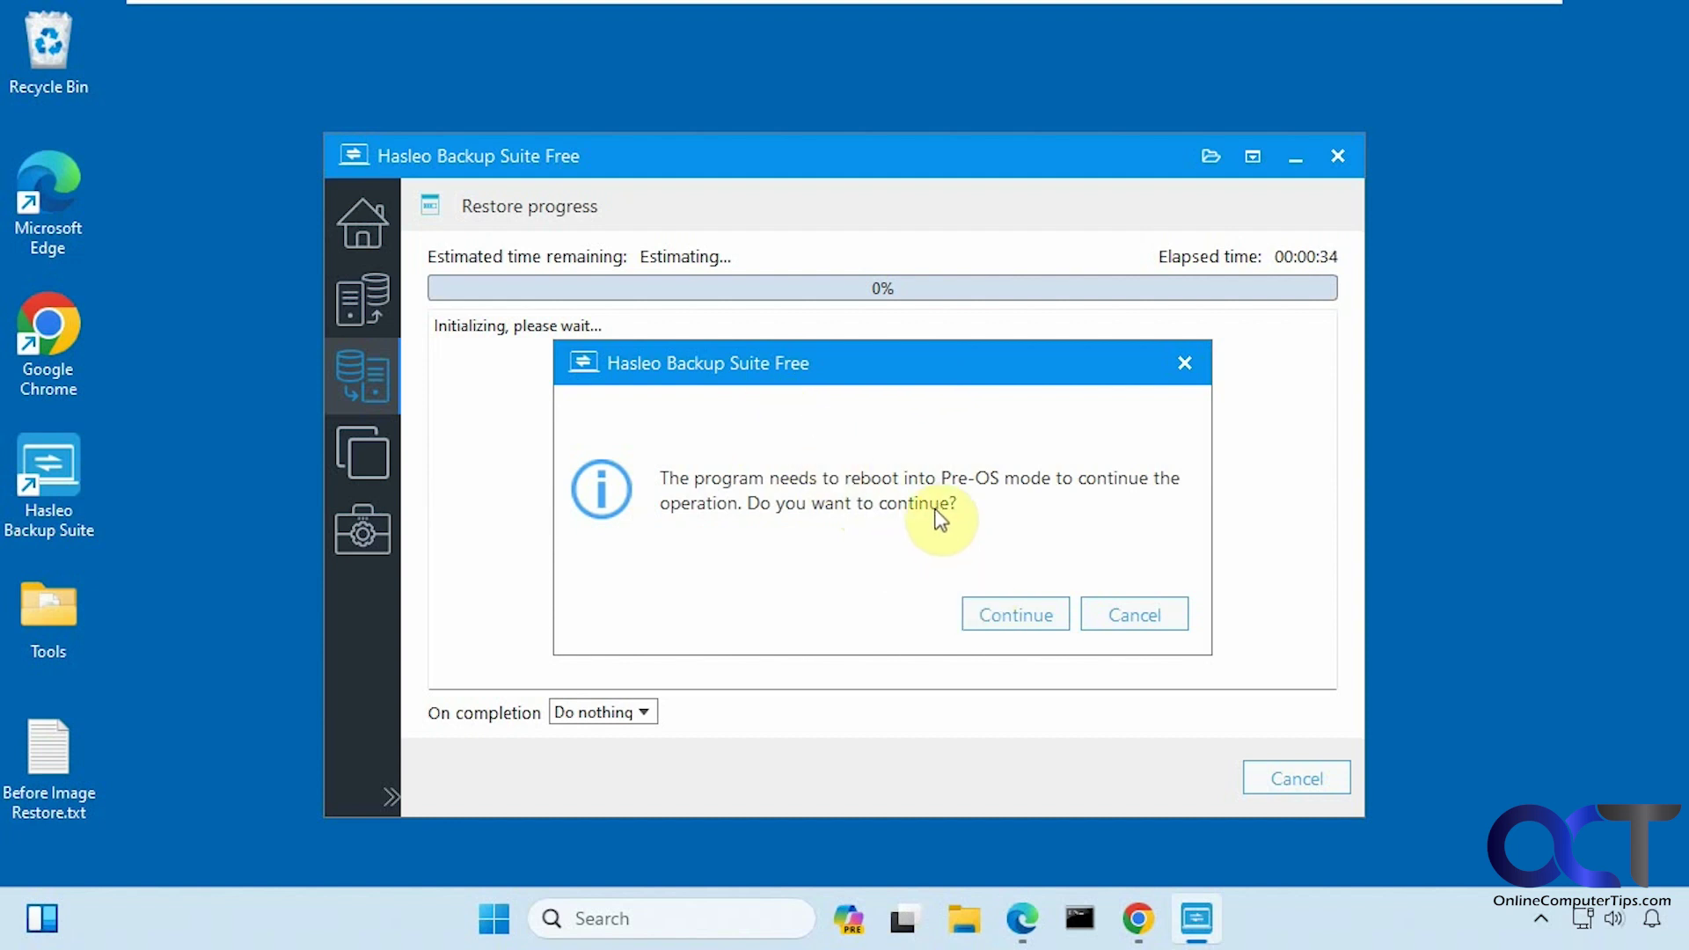
Step: Continue the restore in Pre-OS mode using a WinPE image without added drivers, and finish the completed restore
click(1026, 614)
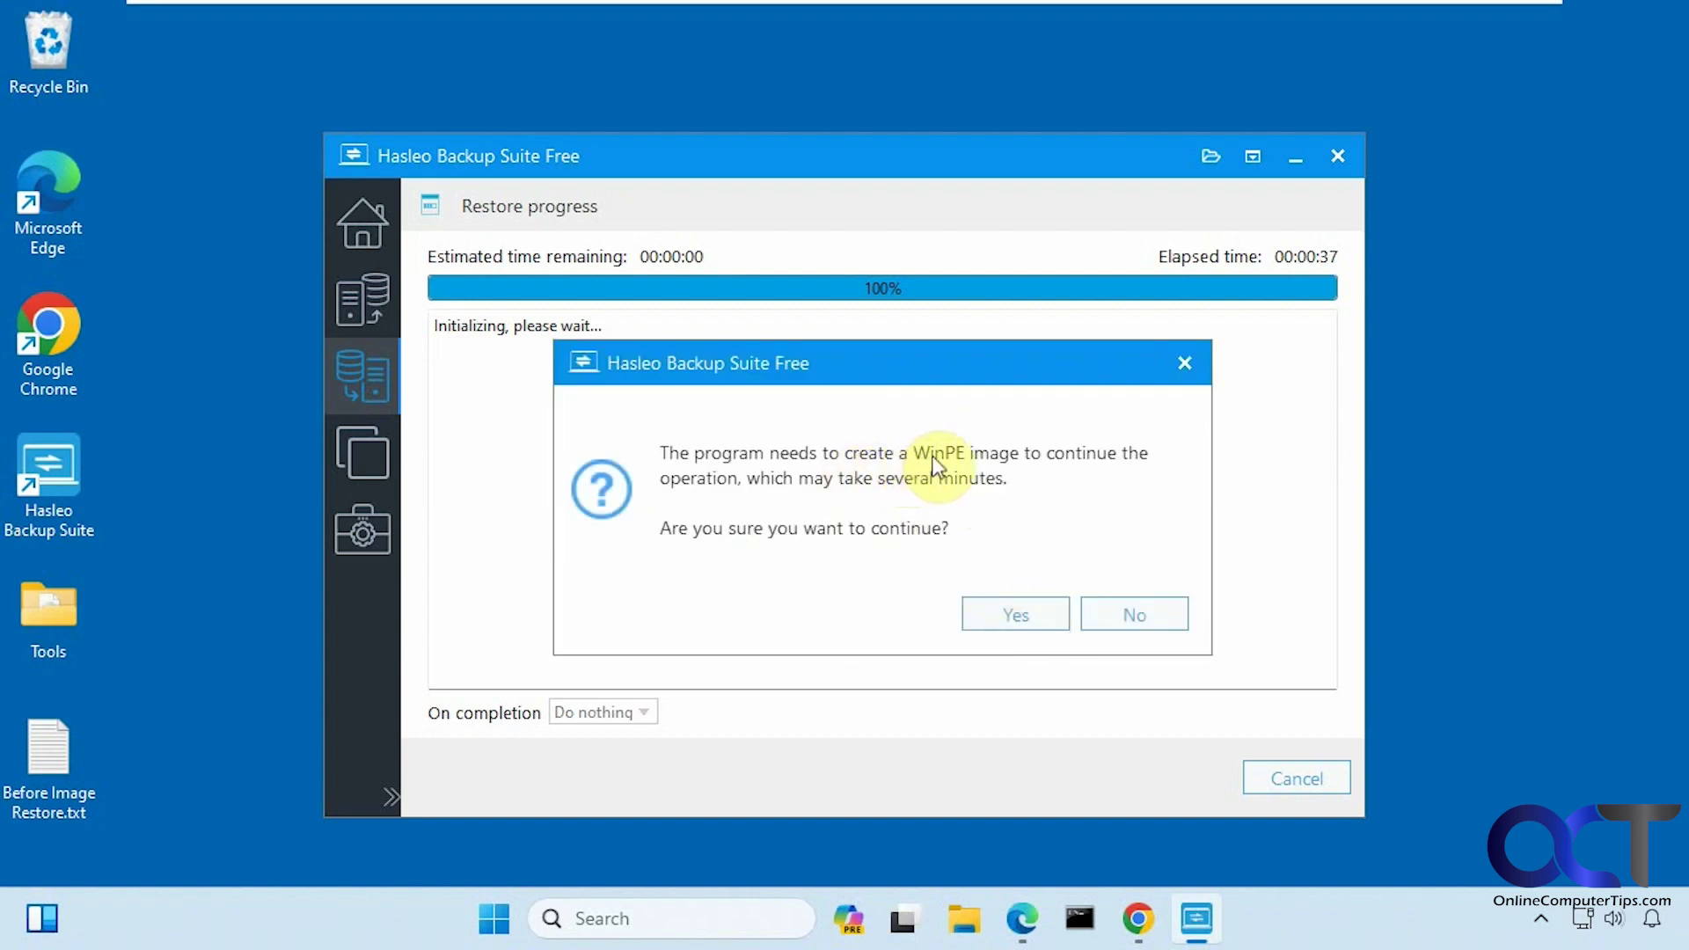
click(1016, 613)
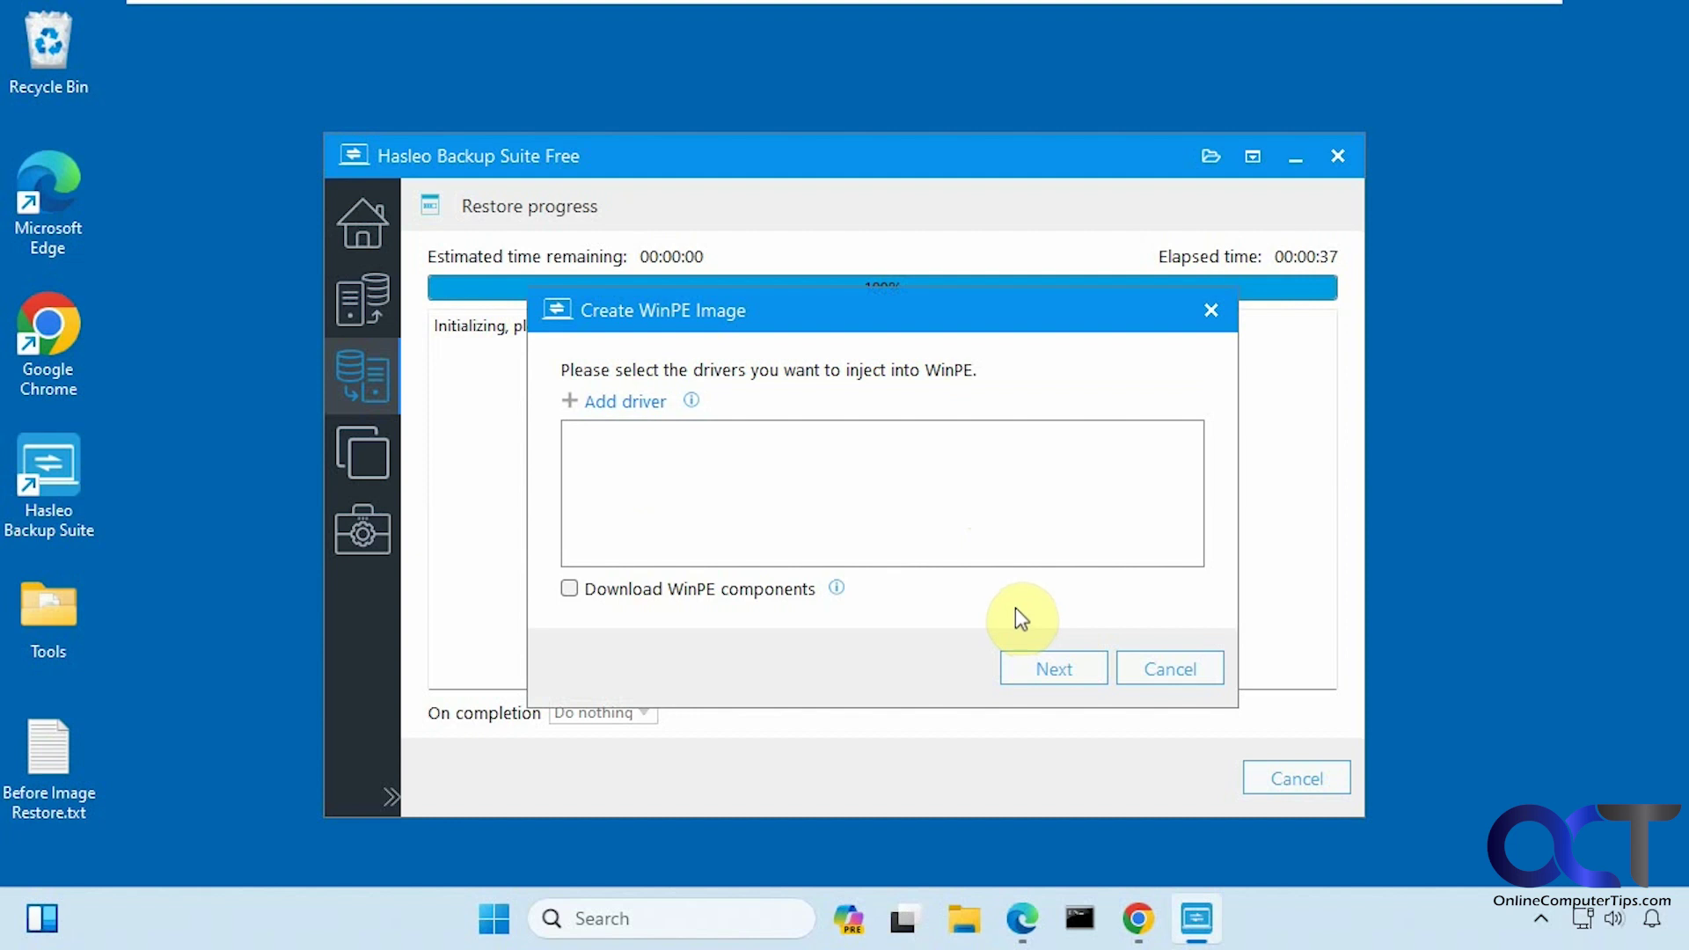
click(1060, 667)
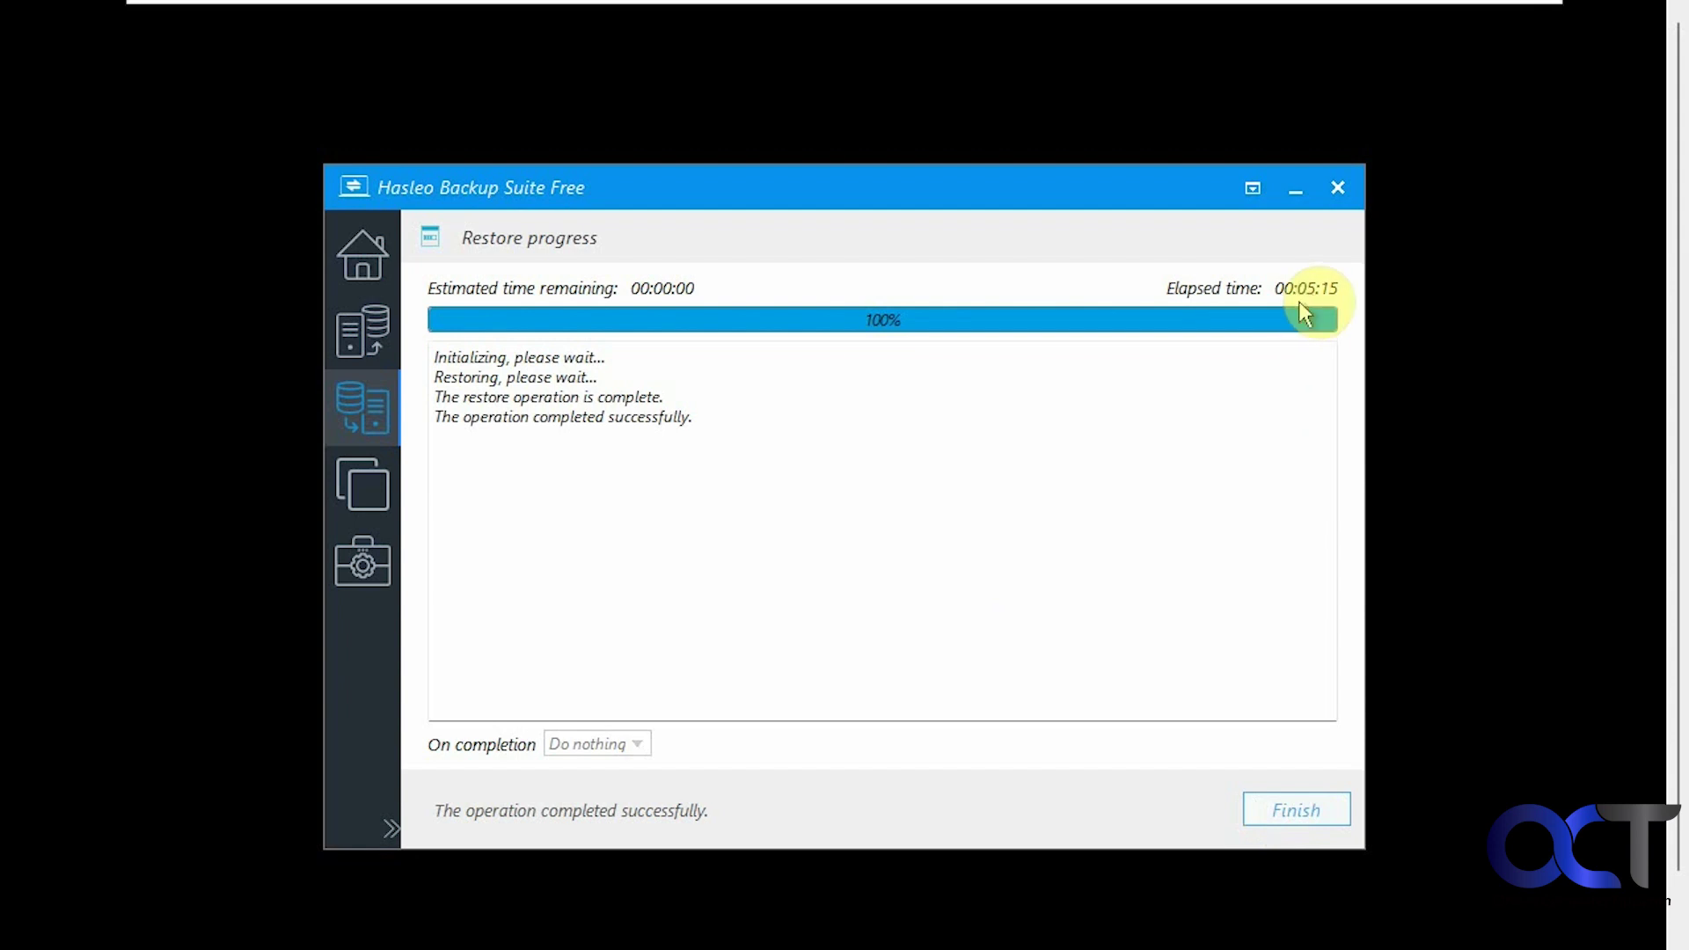
click(1284, 799)
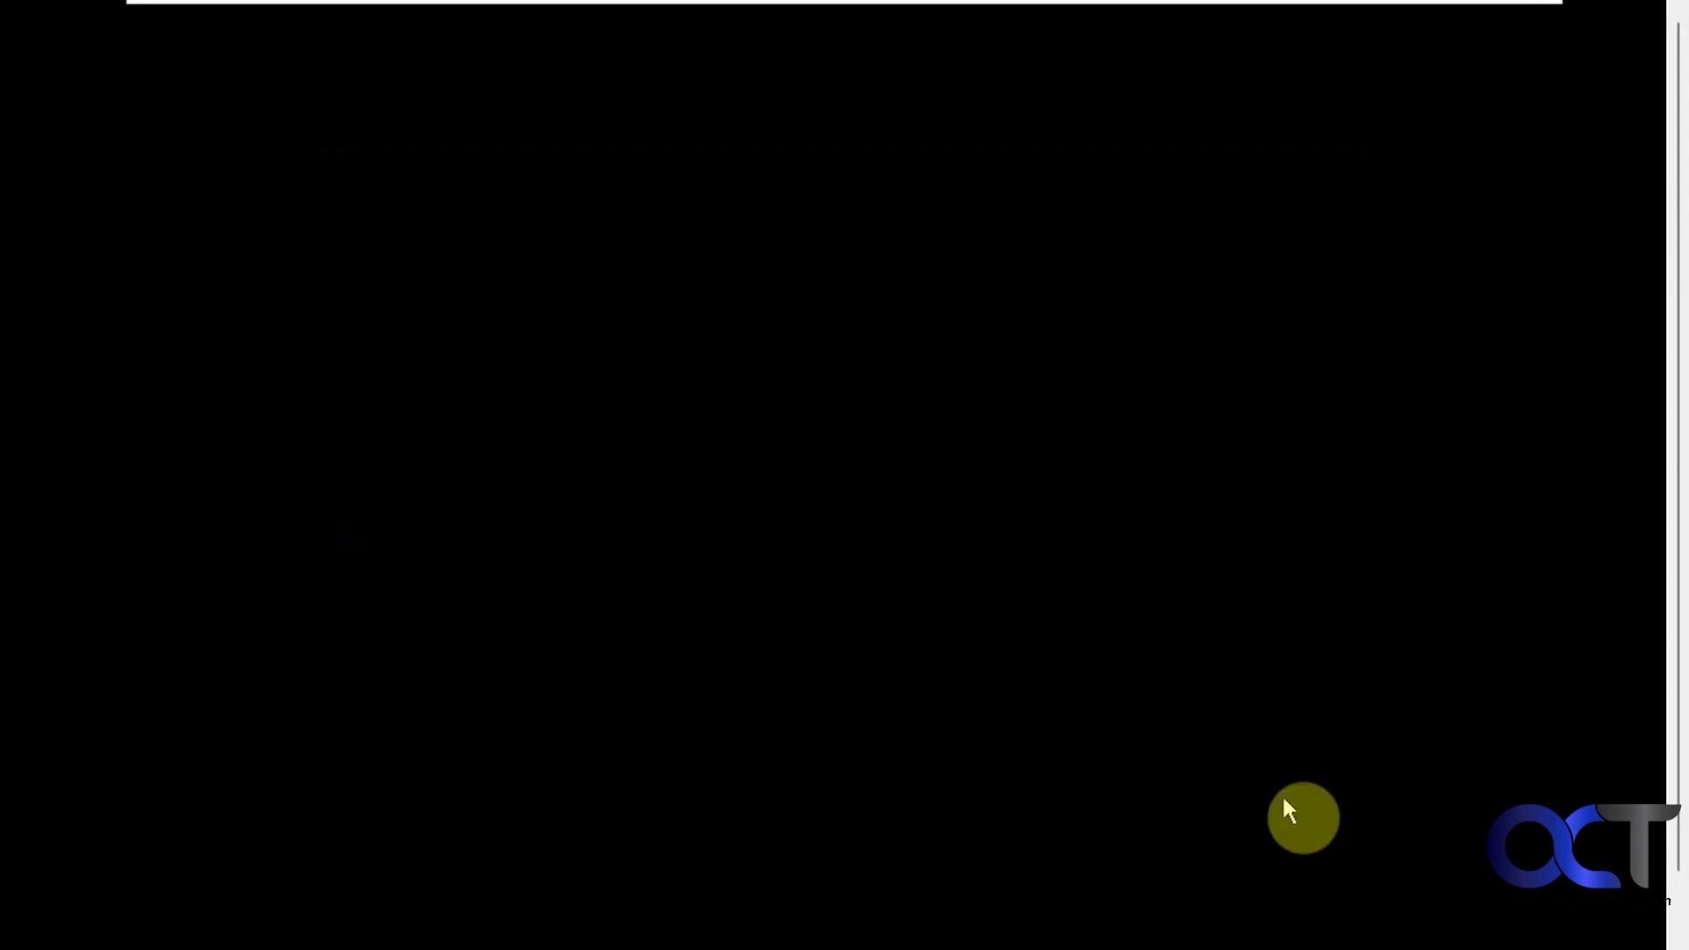